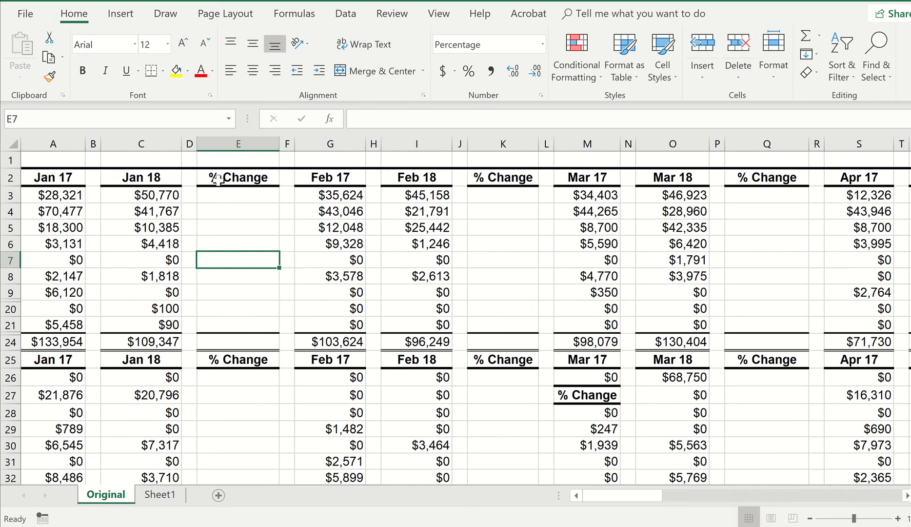
Step: In the first January % Change cell, E3, start a formula subtracting the Jan 17 value from the Jan 18 value, =C3-A3
click(219, 193)
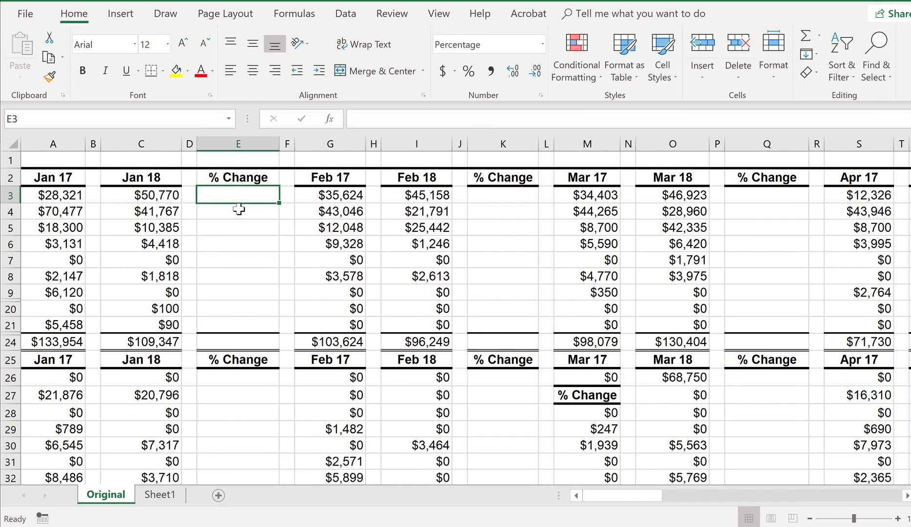
key(Left)
key(Left)
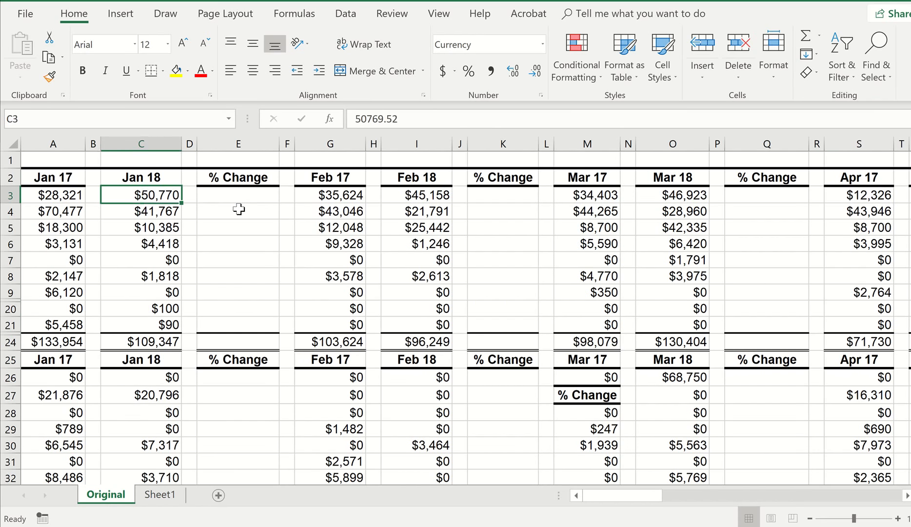
key(Left)
key(Right)
key(Right)
key(Right)
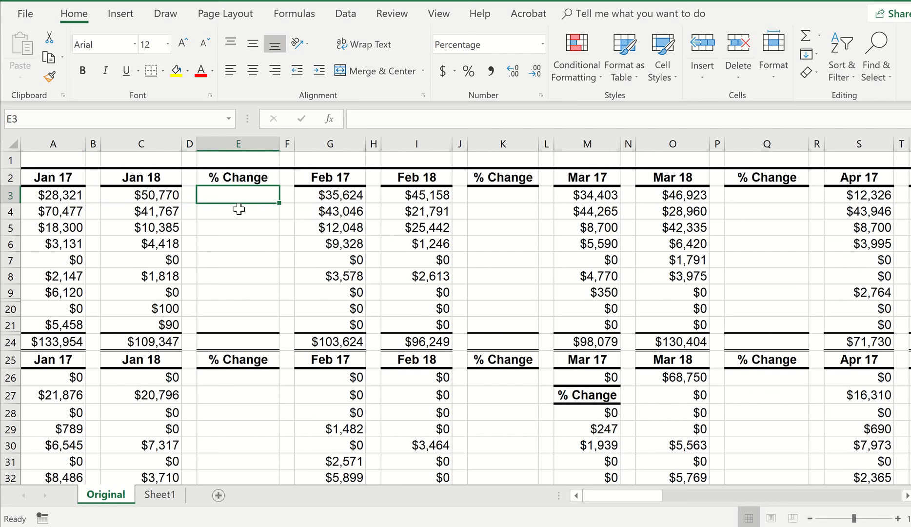
text(=)
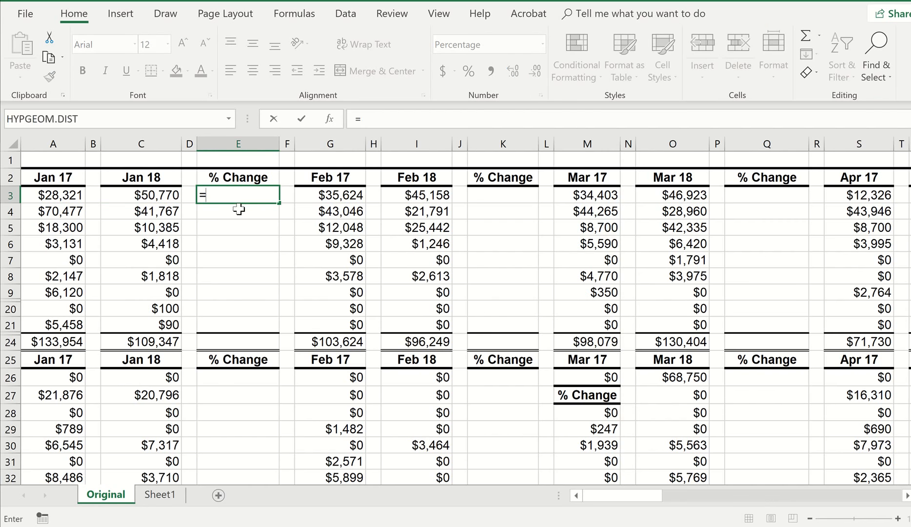
key(Left)
key(Left)
text(*)
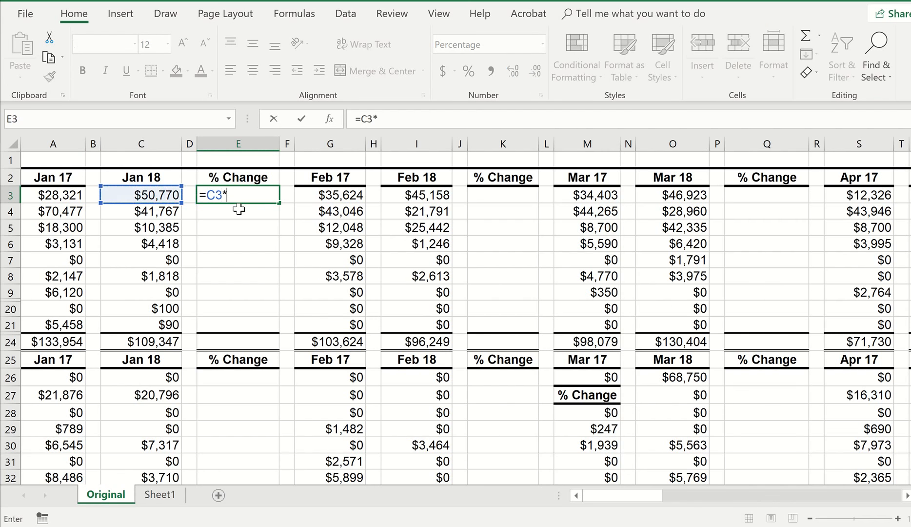
key(BackSpace)
text(-)
key(Left)
key(Left)
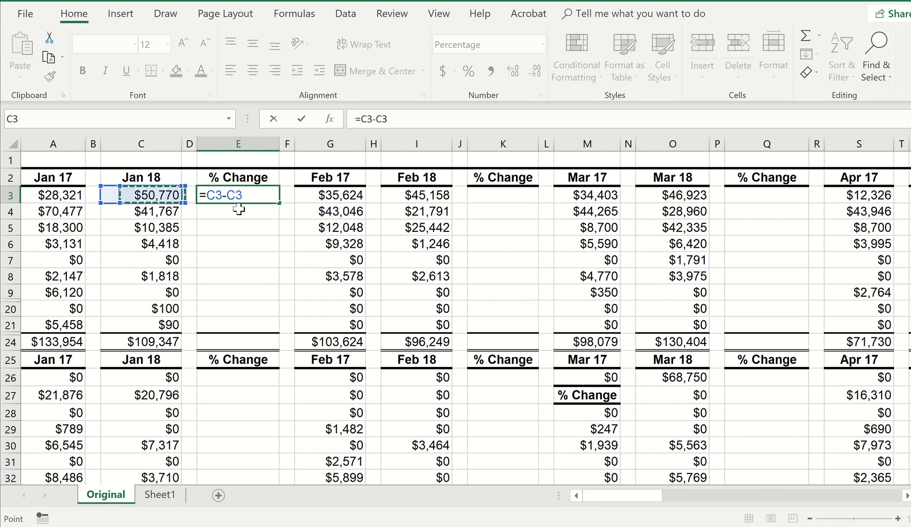
key(Left)
key(Left)
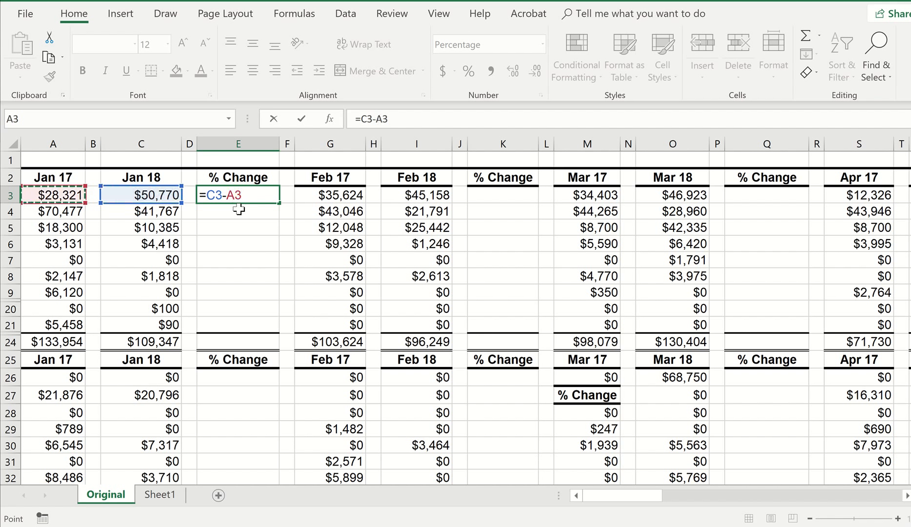
Step: Divide the difference by A3 and enclose the subtraction in parentheses, completing E3's formula as =(C3-A3)/A3
text(/)
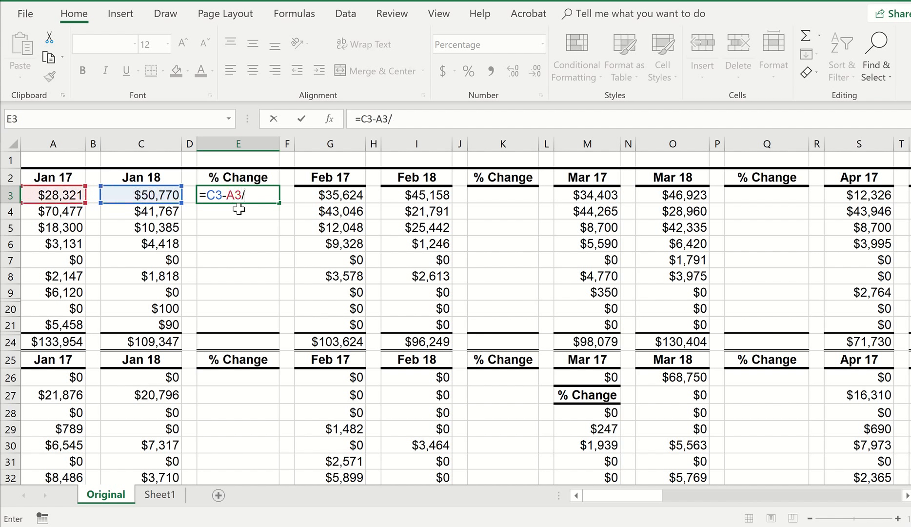
click(70, 196)
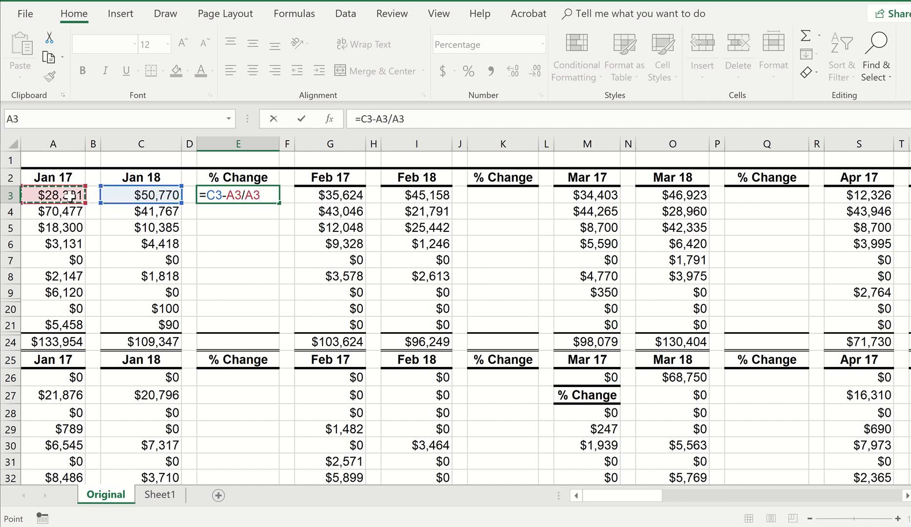
click(242, 194)
text())
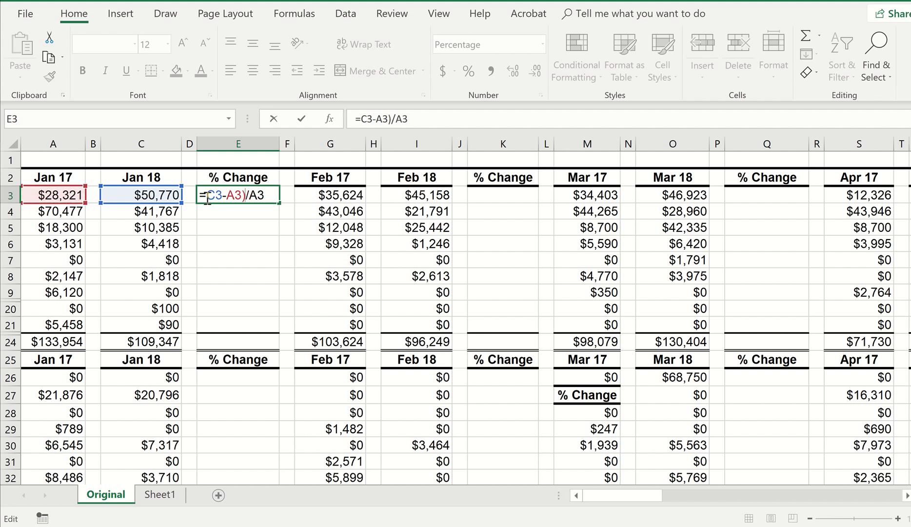
text(()
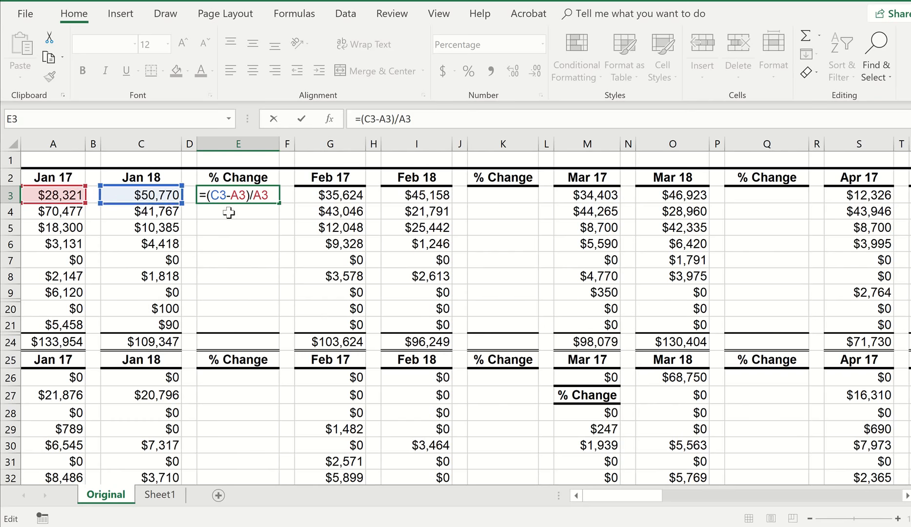
key(Return)
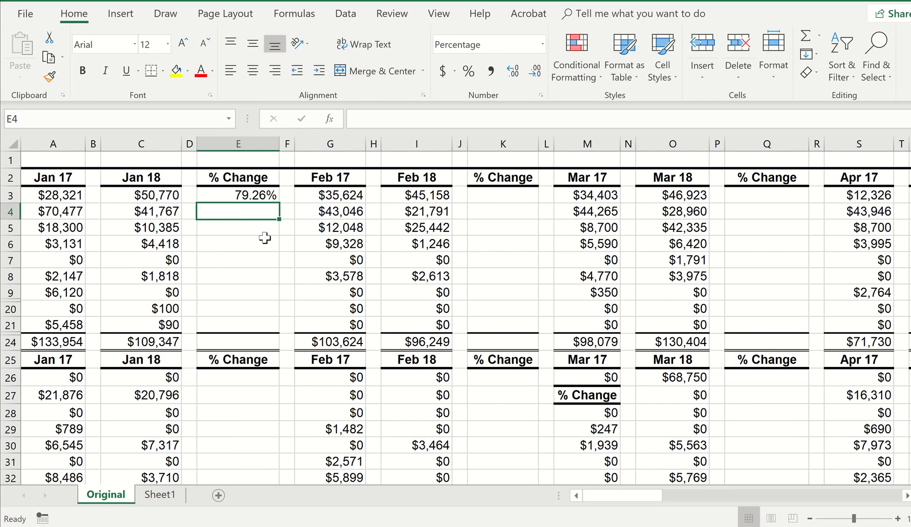
Step: Fill the percentage change formula from E3 down through the January totals row, E24
click(239, 195)
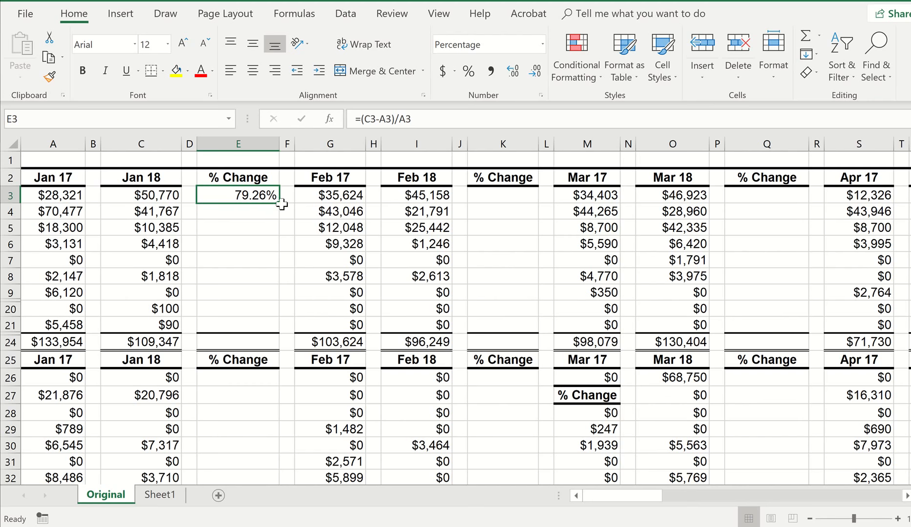
drag(279, 204, 267, 343)
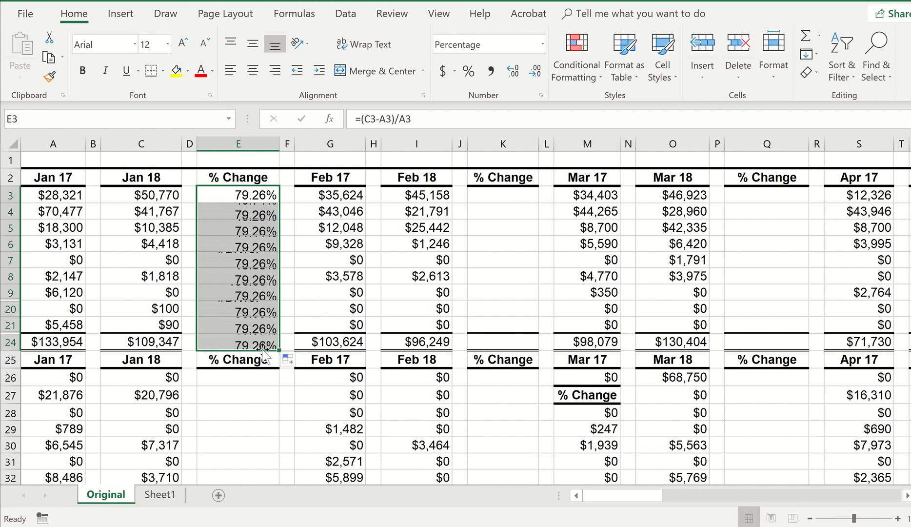
Step: Examine the January % Change formulas in rows 7, 9 and 20 against the Jan 17 and Jan 18 values they use
click(236, 231)
click(235, 264)
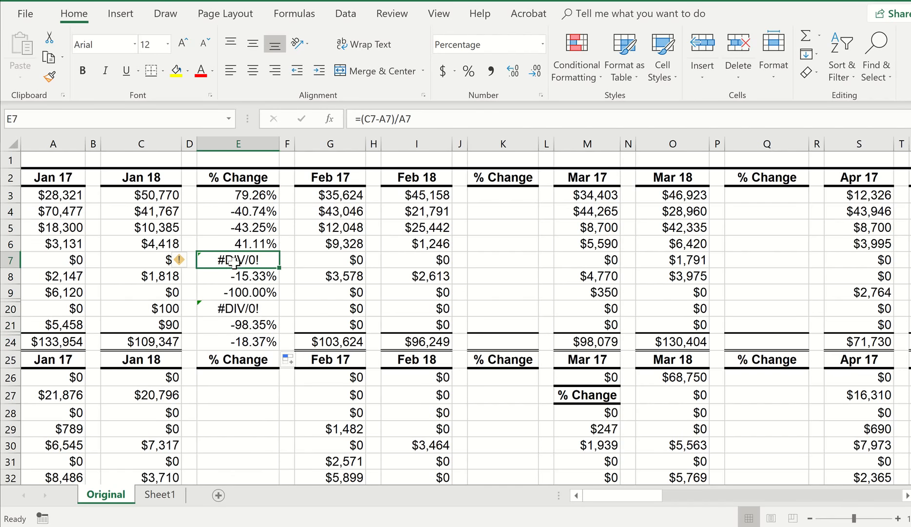
click(248, 310)
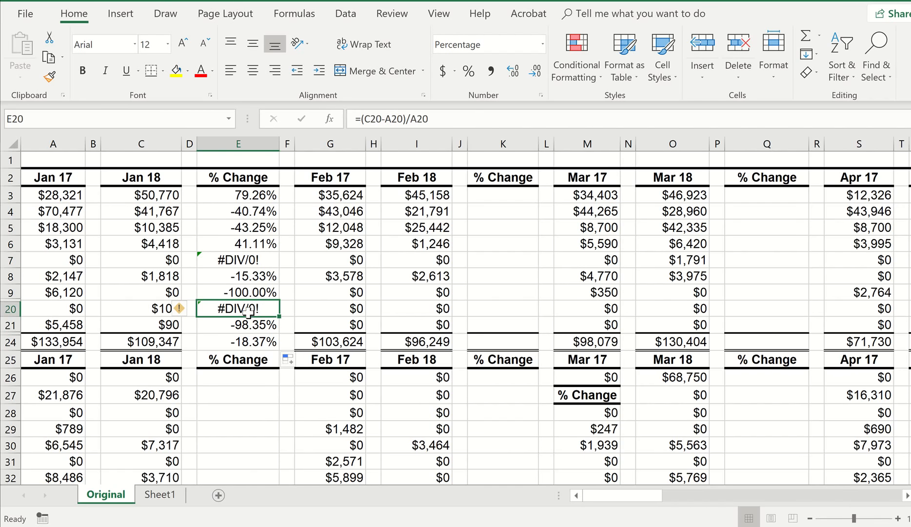
click(221, 296)
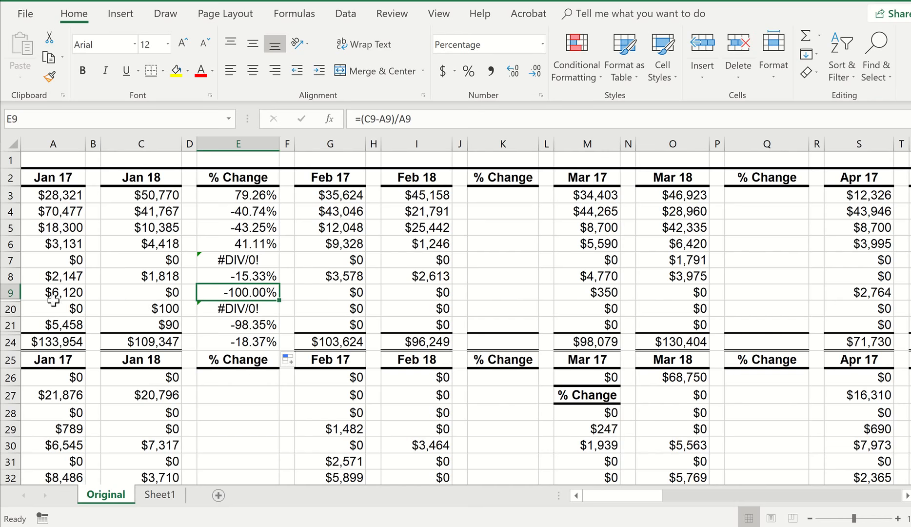
click(68, 314)
click(140, 313)
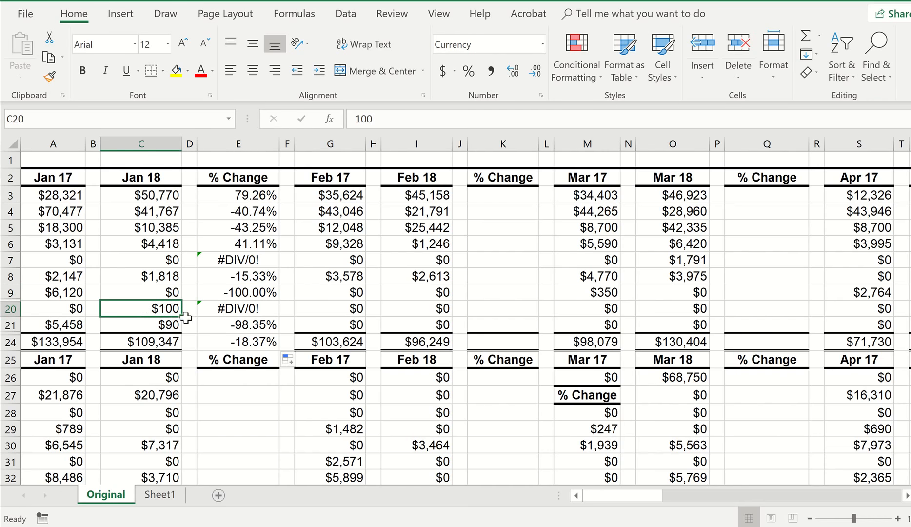
click(238, 310)
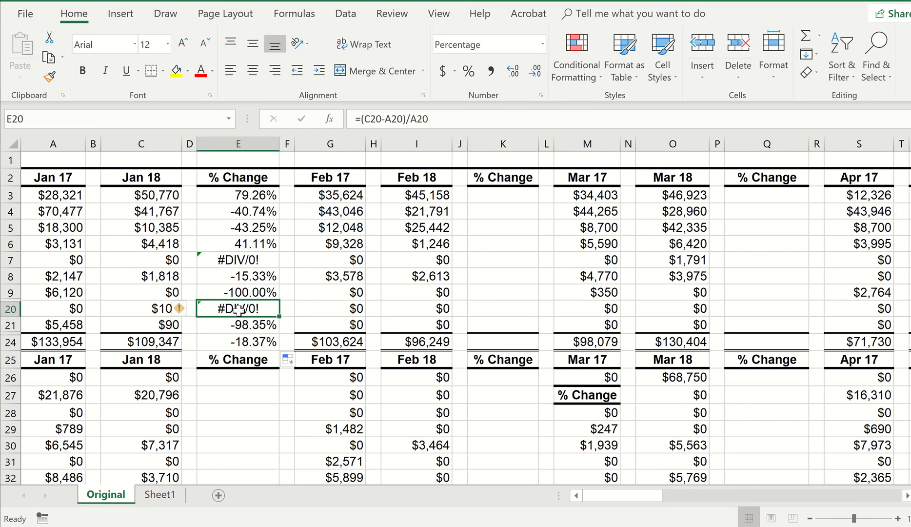
click(61, 257)
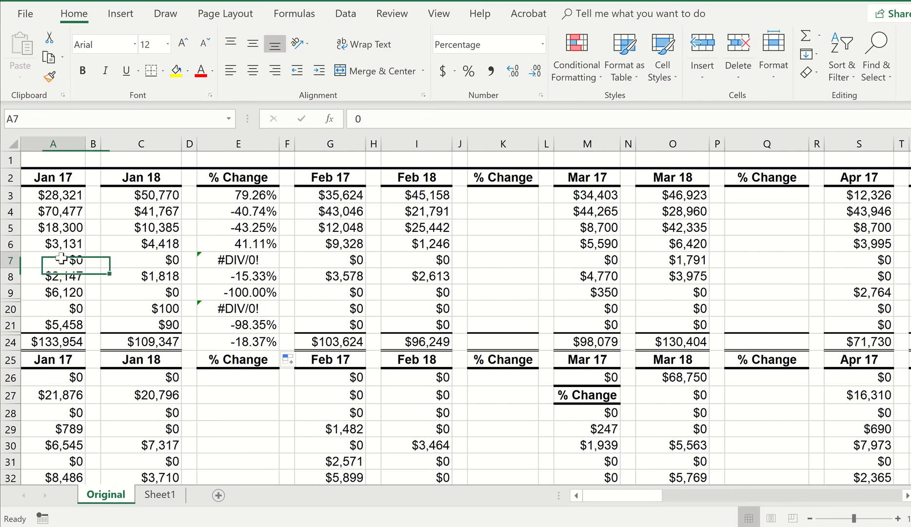
click(147, 260)
click(238, 256)
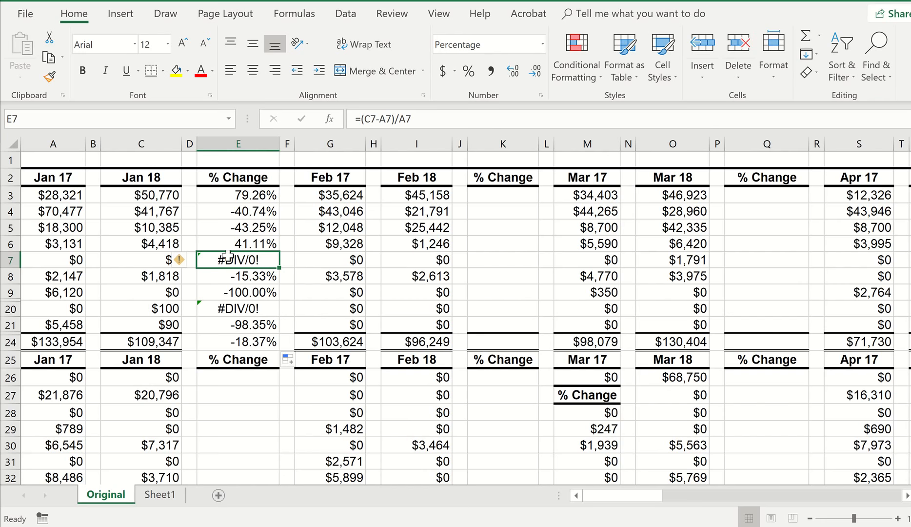
click(42, 308)
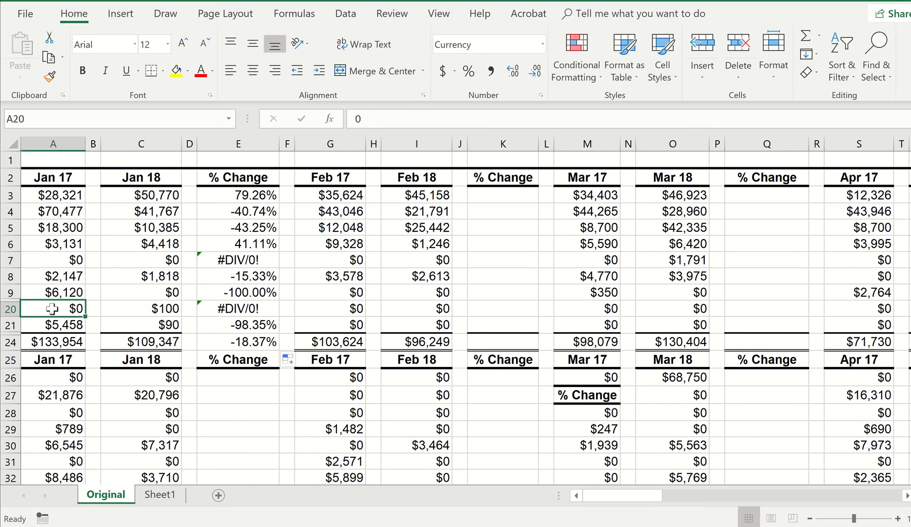
click(139, 312)
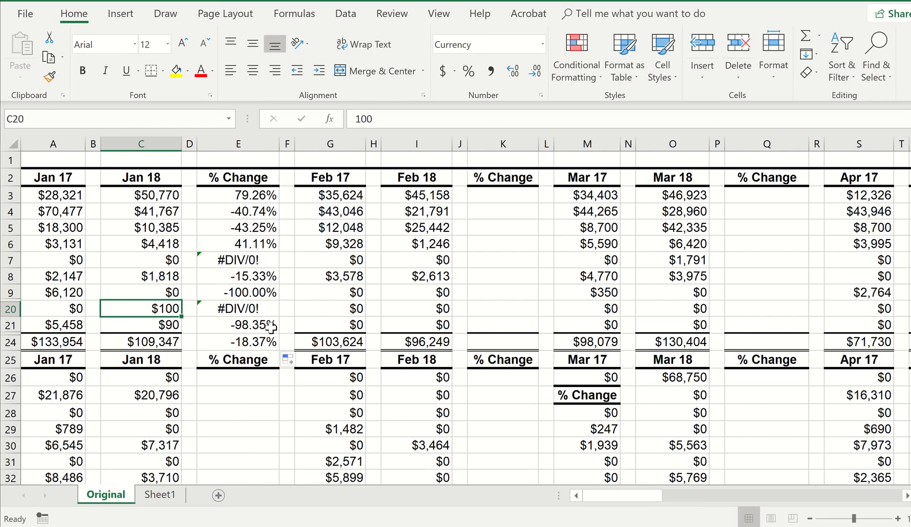
click(62, 305)
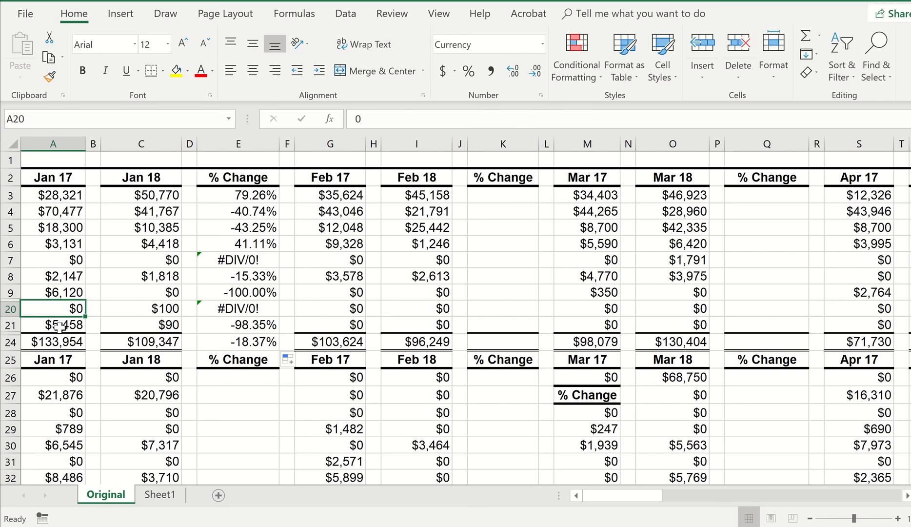
Step: Try a value of 0 for Jan 18 in C21 and undo the entry
click(59, 326)
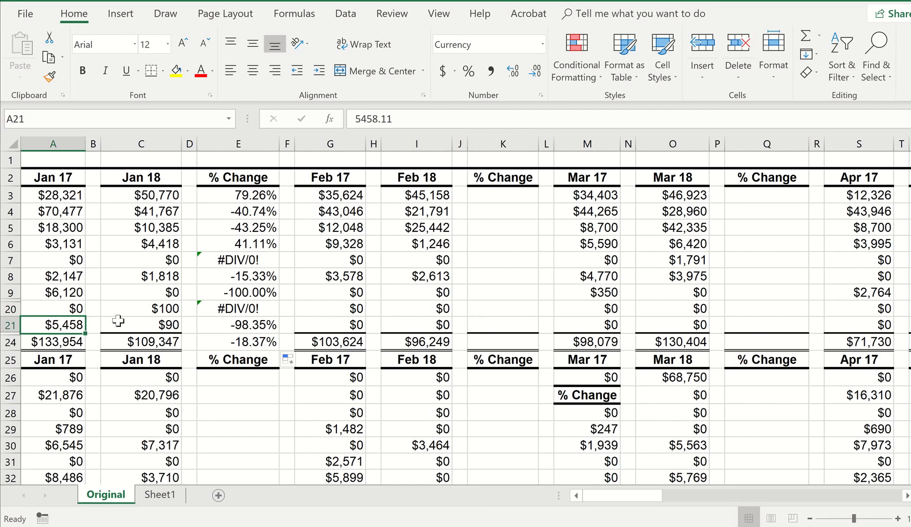
click(152, 326)
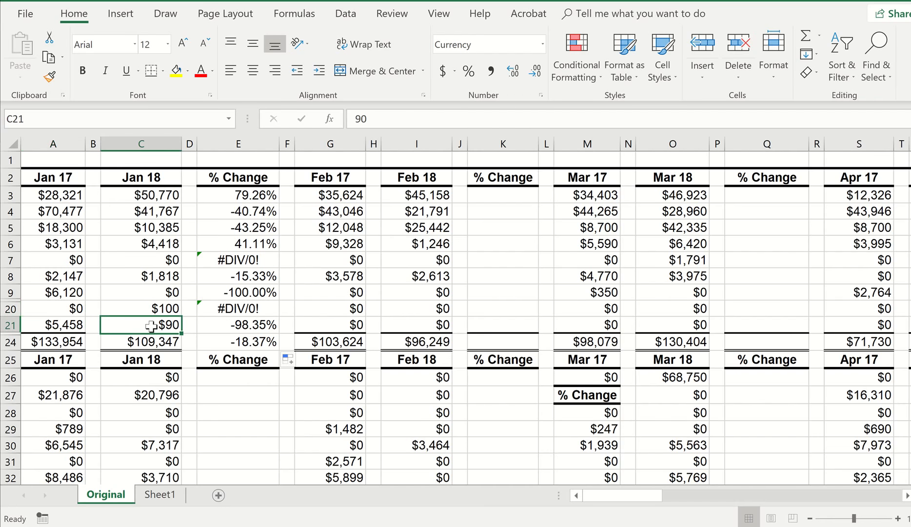
text(0)
key(Return)
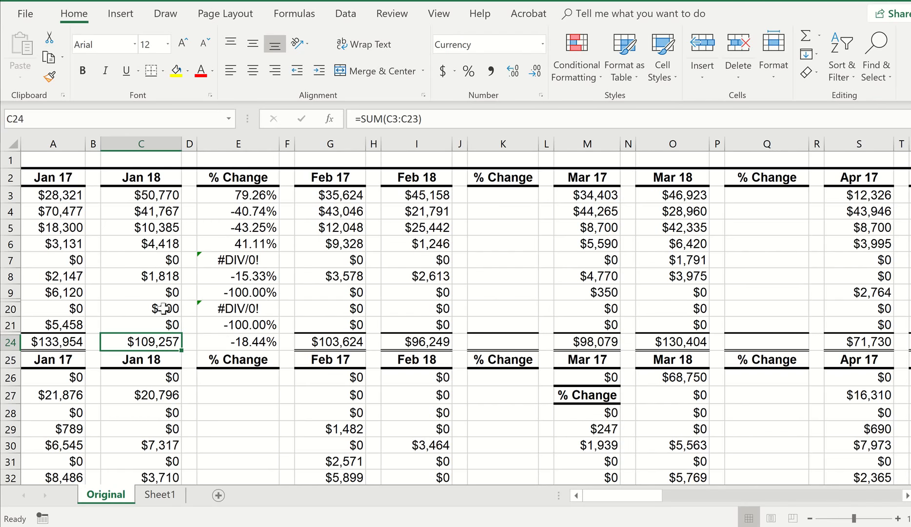
key(ctrl+z)
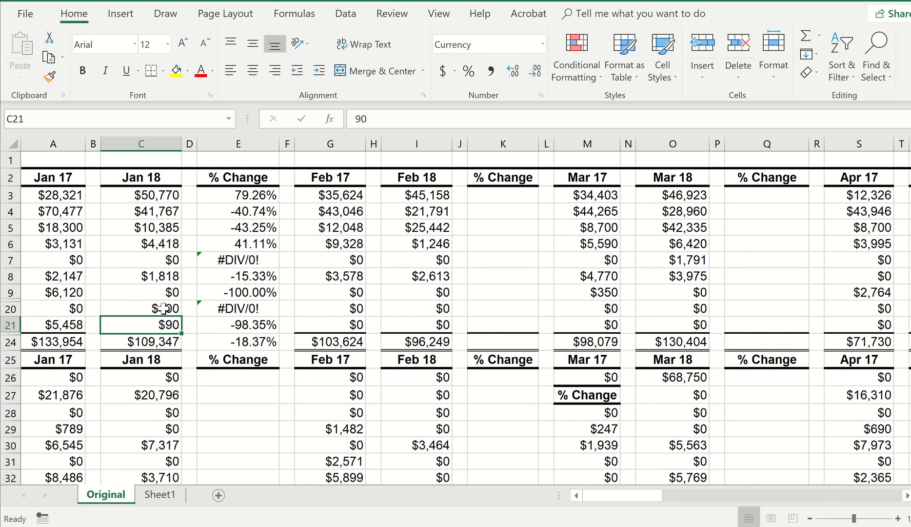
Step: Recheck the % Change formula in E7 and the two January values in row 20
click(225, 260)
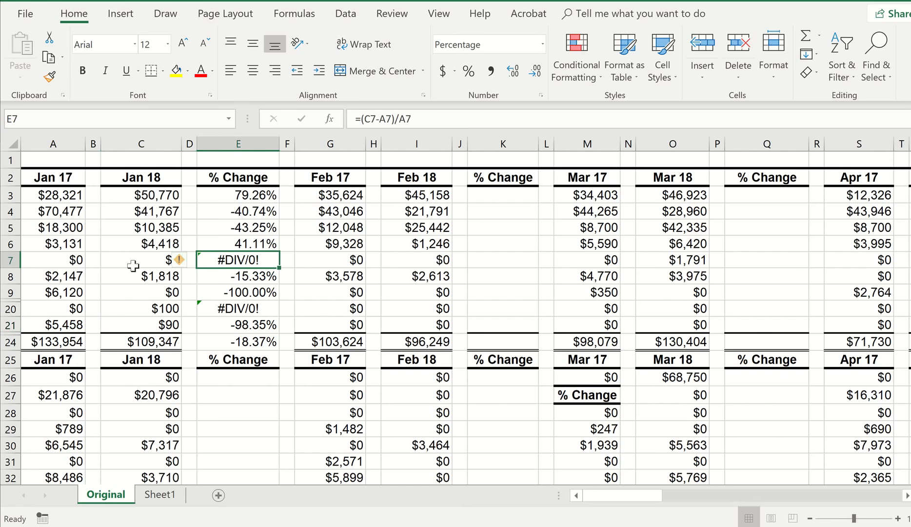
click(74, 310)
click(141, 308)
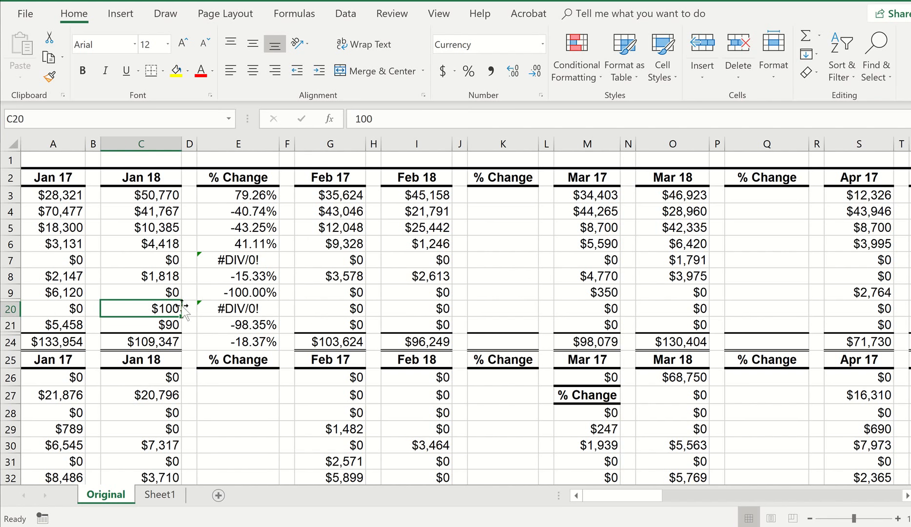
Step: Start wrapping the January % Change formula in E3 in an IF with an AND test whose first condition is A3=0
click(233, 197)
click(419, 119)
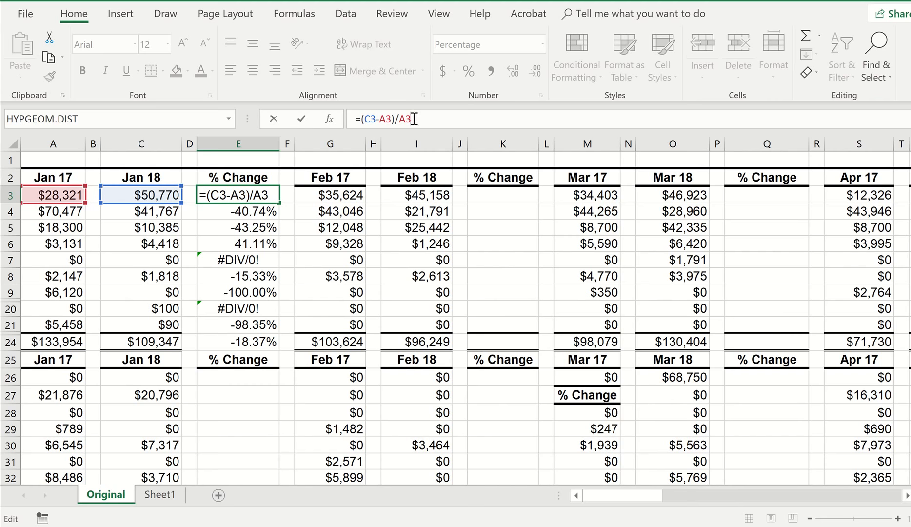
key(ctrl+Return)
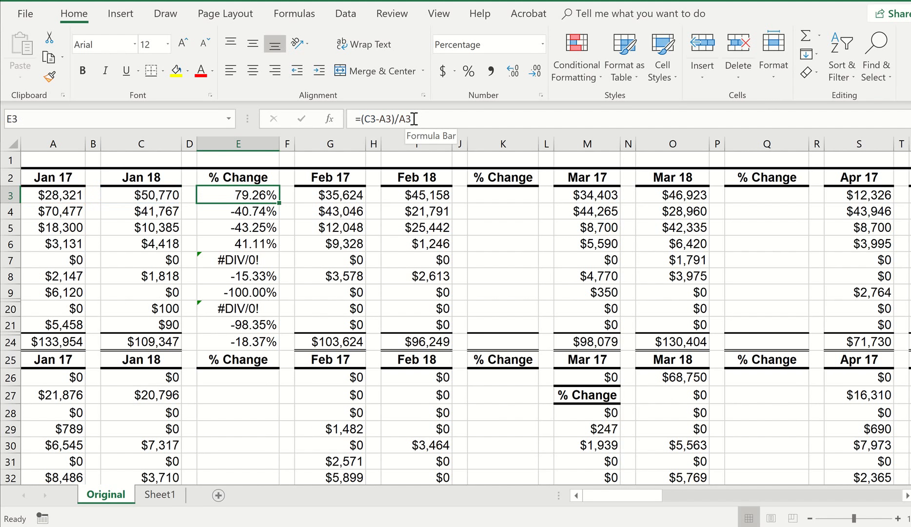
click(359, 119)
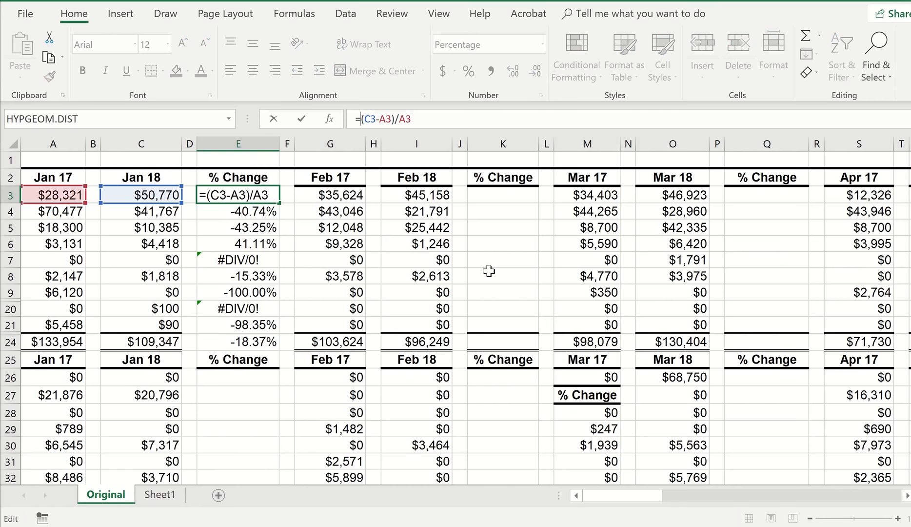
text(IF)
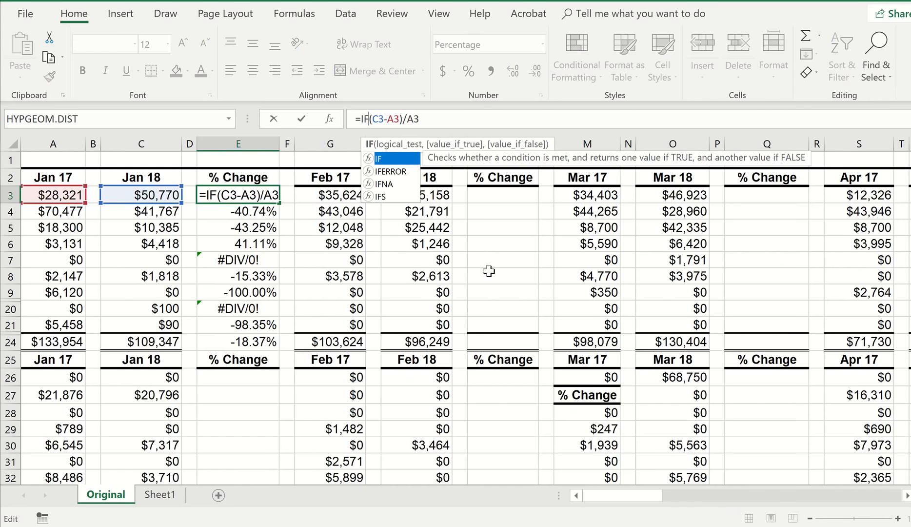
text((AND)
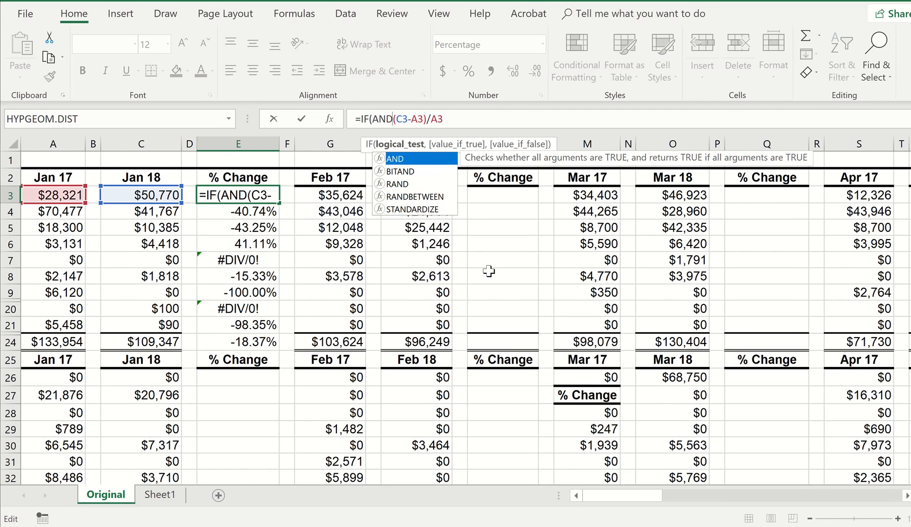
text(()
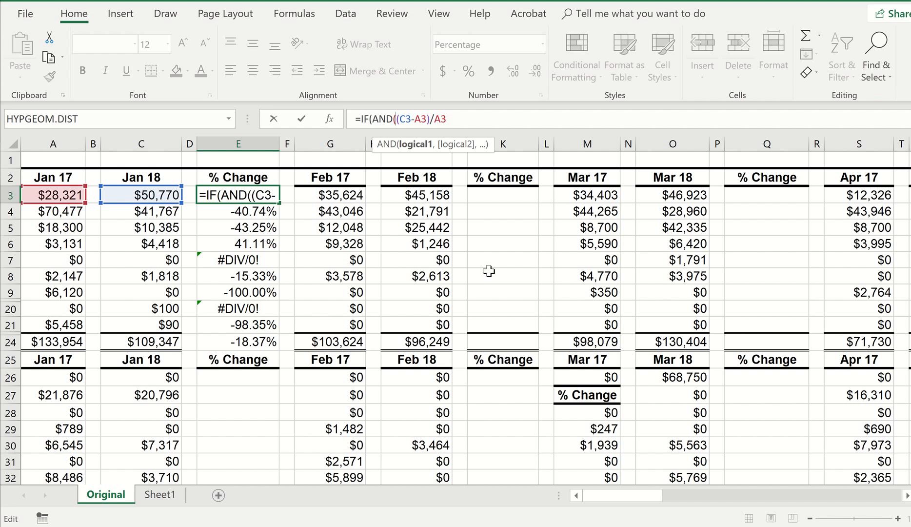
click(58, 196)
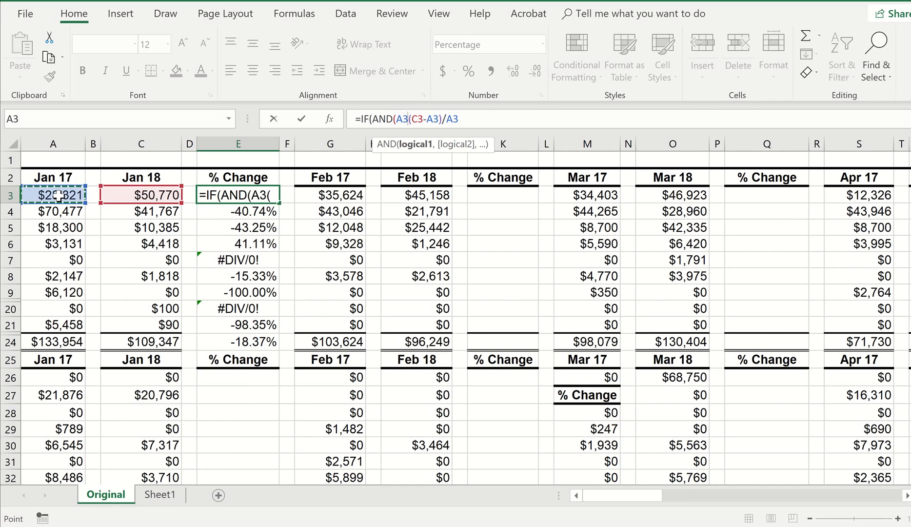
text(=)
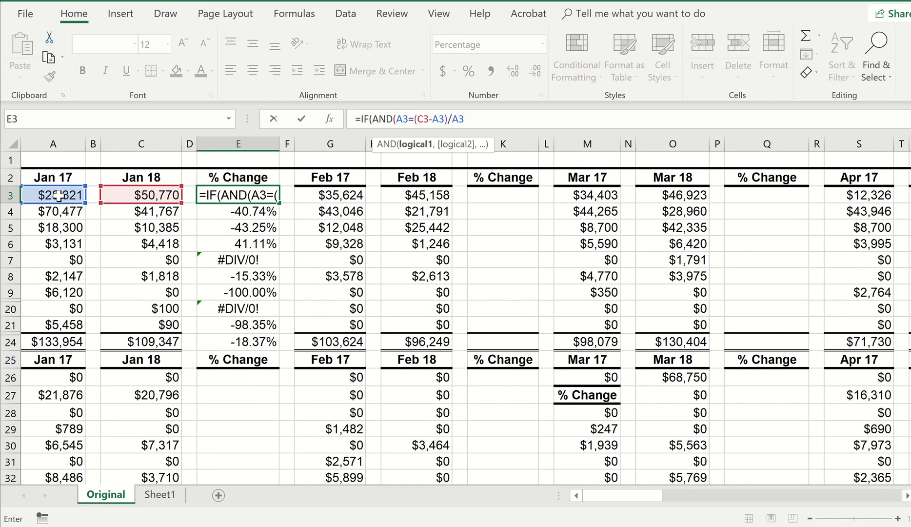
text(0)
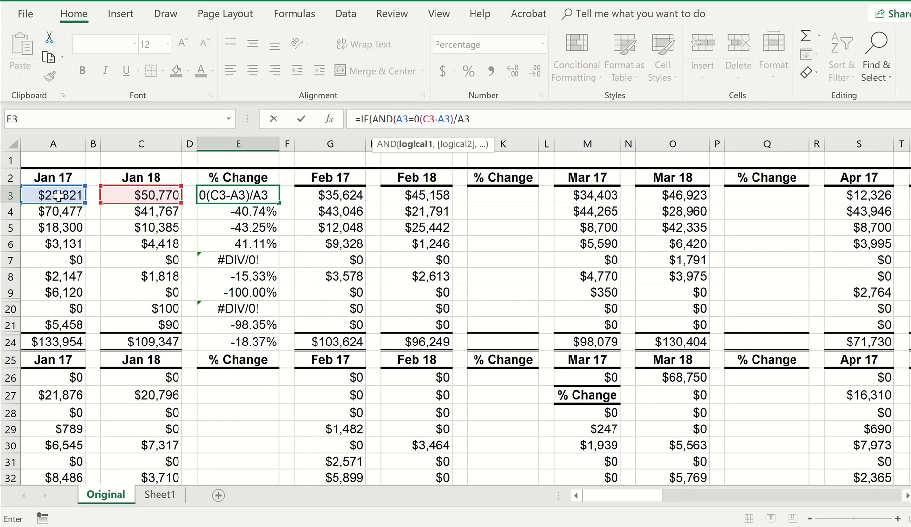
text(,)
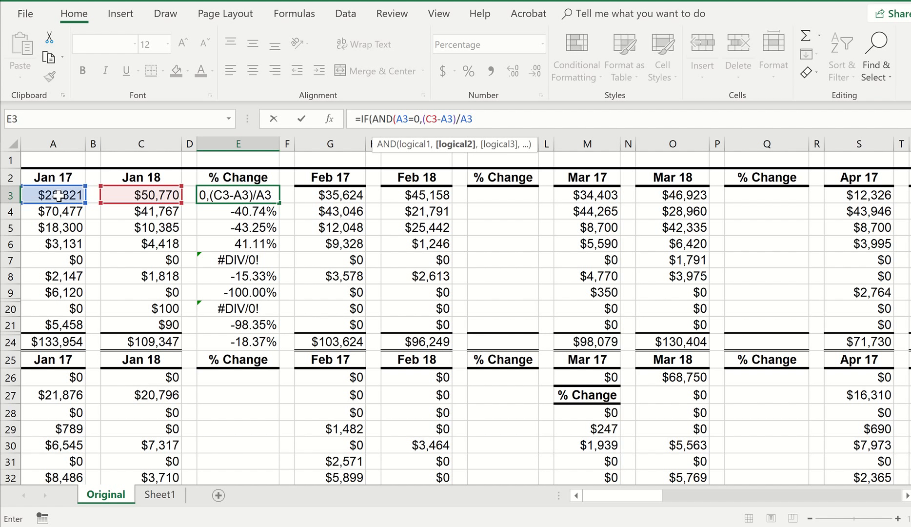
Step: Add C3>0 as the second condition in E3's formula and close the AND test
click(150, 194)
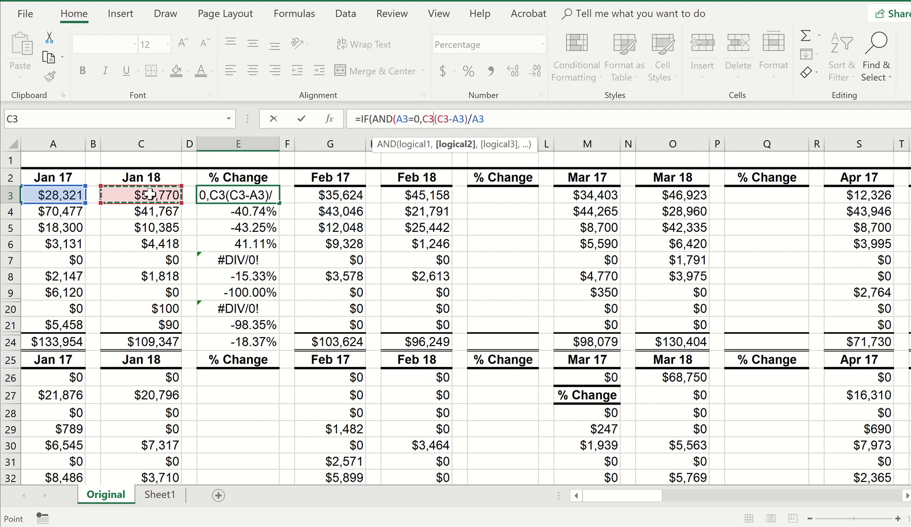
text(>)
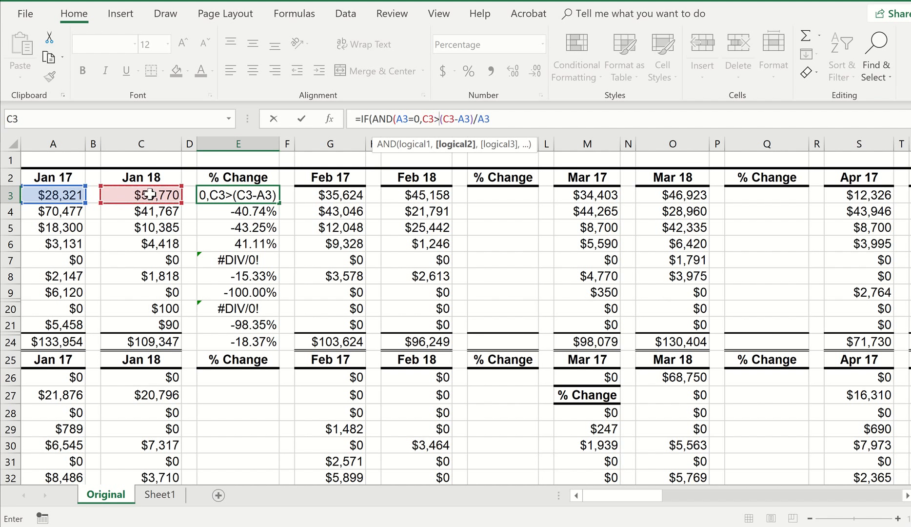
text(0)
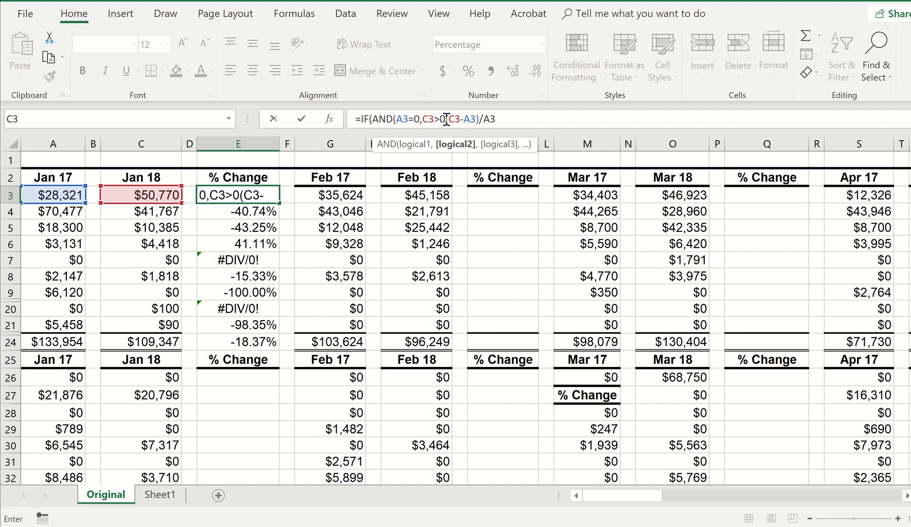
text(,)
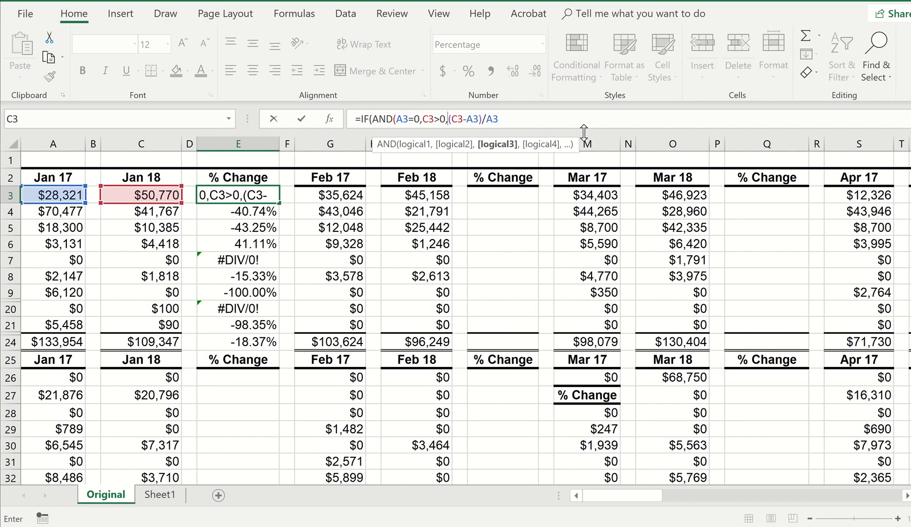
key(BackSpace)
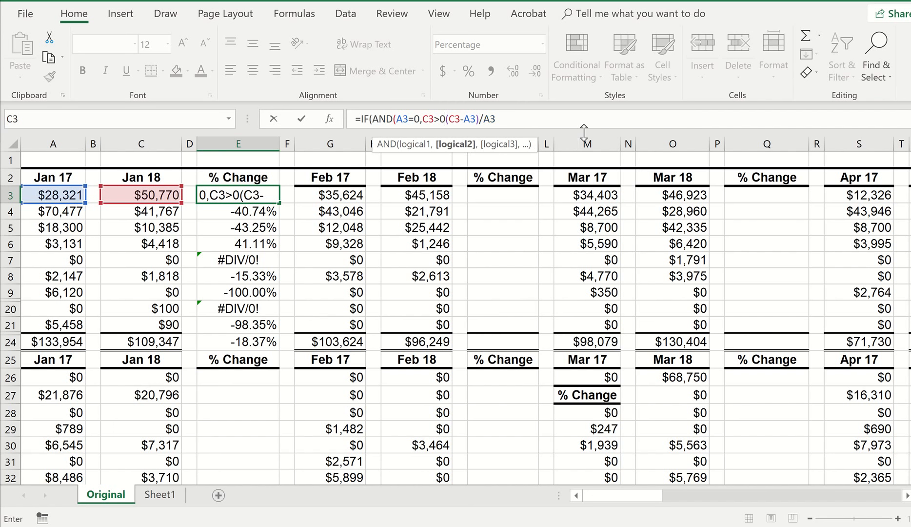
text(),)
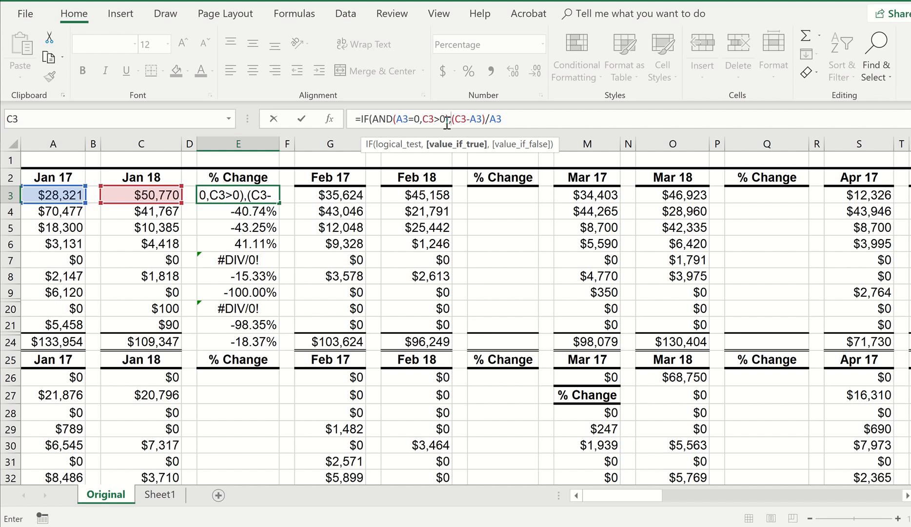
Step: Return 100% when E3's test is true, keep (C3-A3)/A3 as the false result, and commit the formula
text(100)
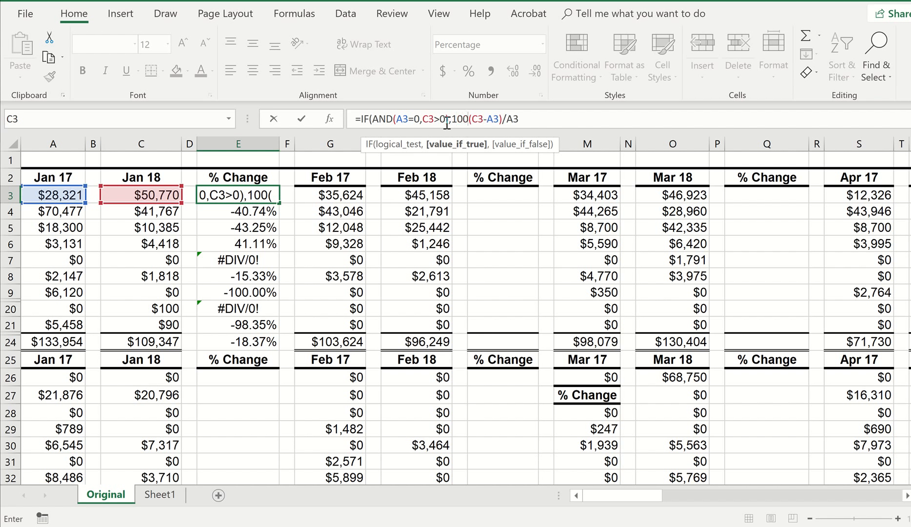
text(%)
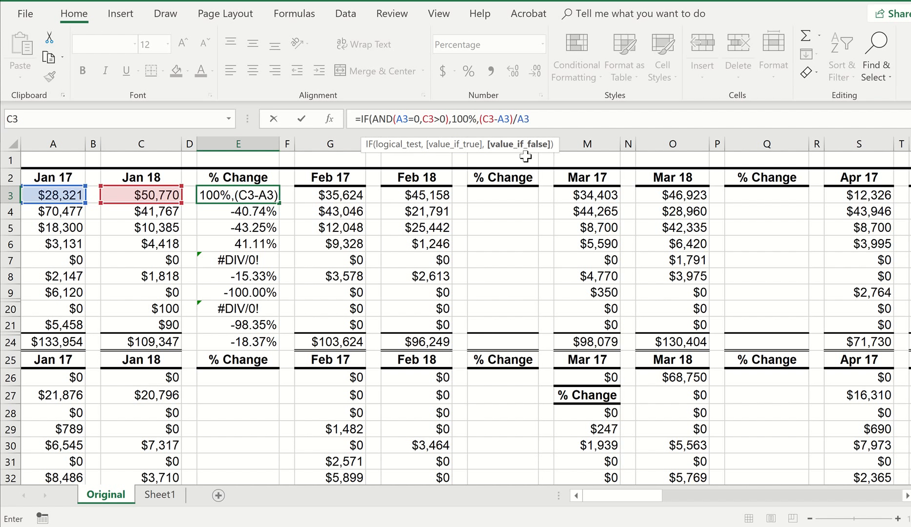
text(,)
click(534, 120)
text())
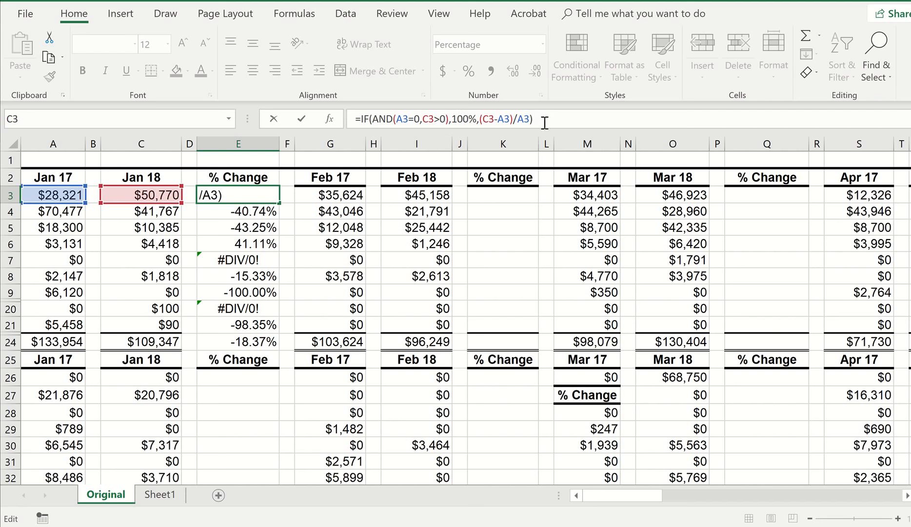
click(302, 119)
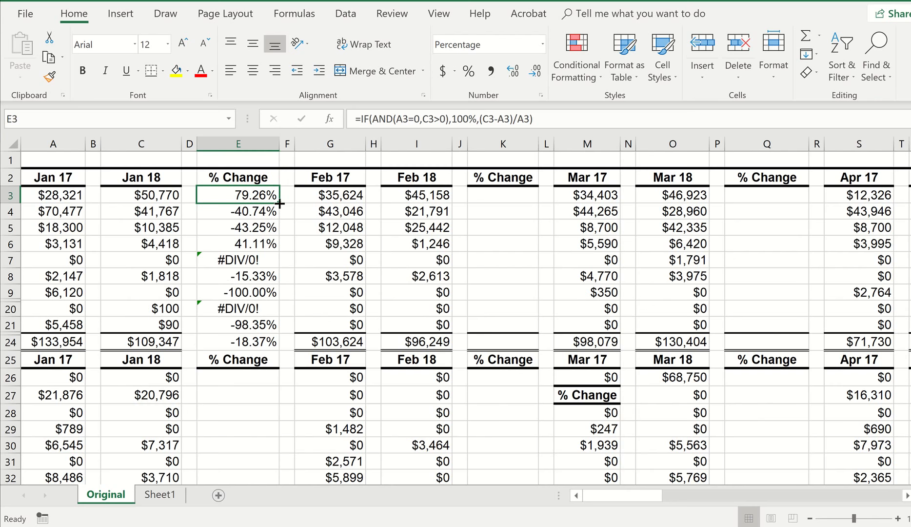
Step: Fill the IF formula from E3 down through E24 and check row 20's January values and formula
drag(280, 203, 260, 351)
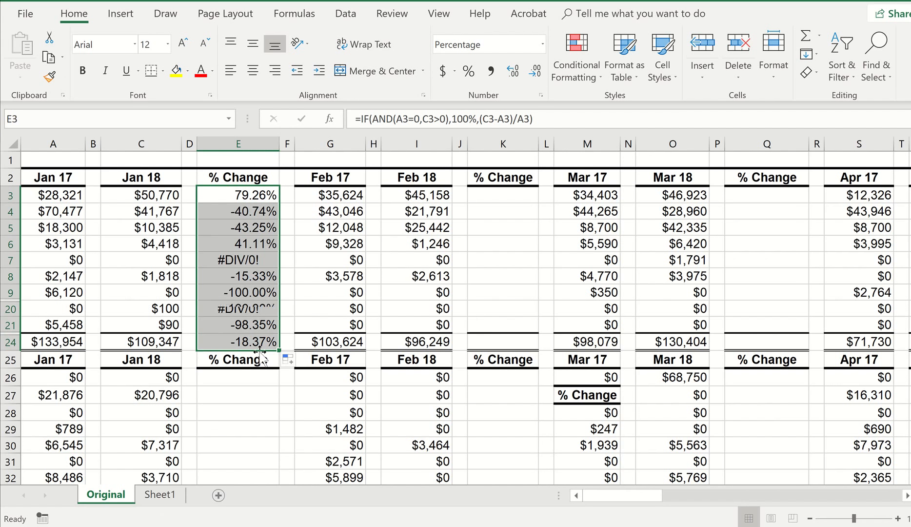
click(141, 312)
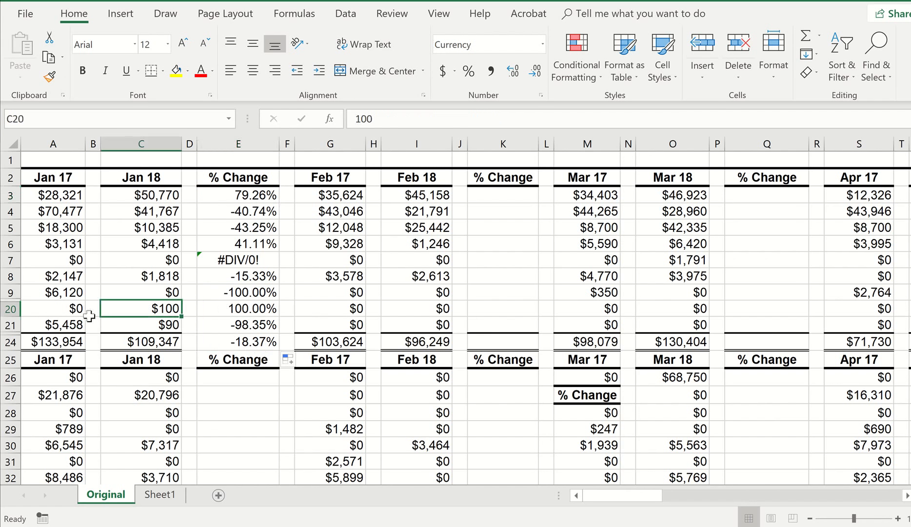
click(58, 306)
click(138, 312)
click(248, 310)
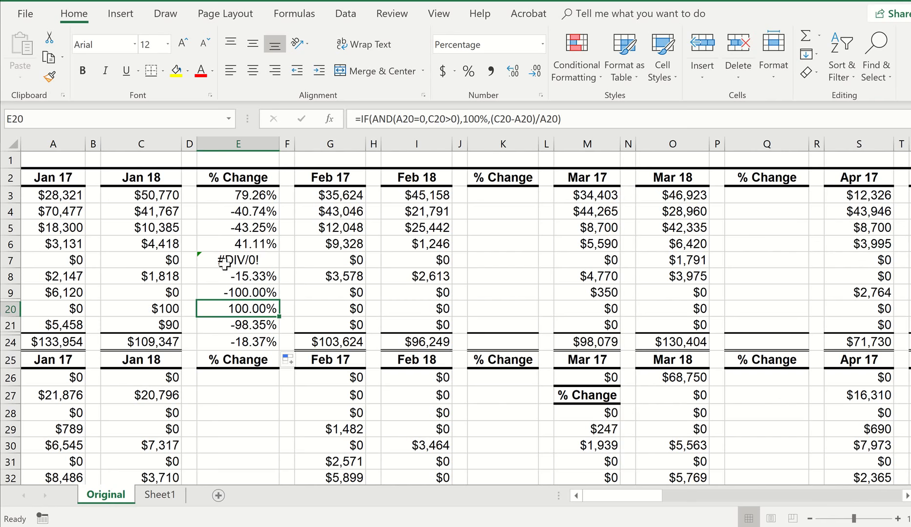
Step: Insert the IFERROR function in front of the existing IF formula in E7
click(254, 260)
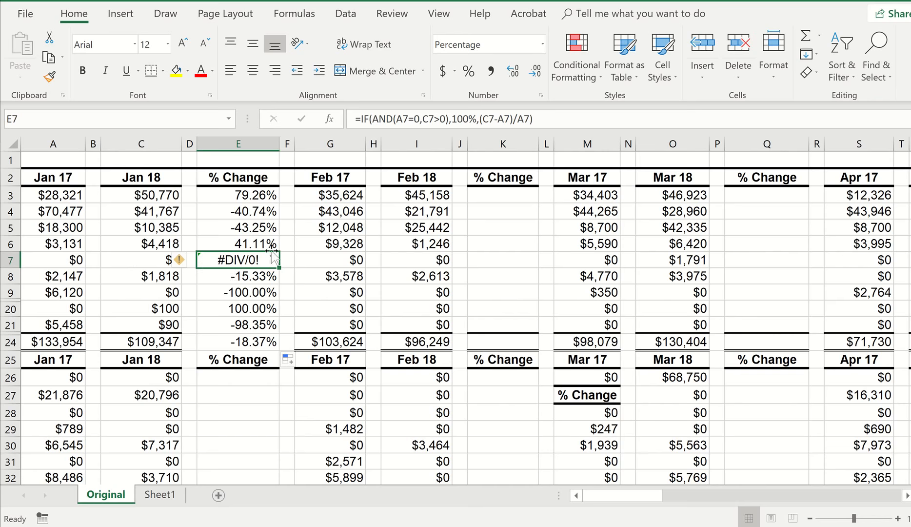
click(361, 120)
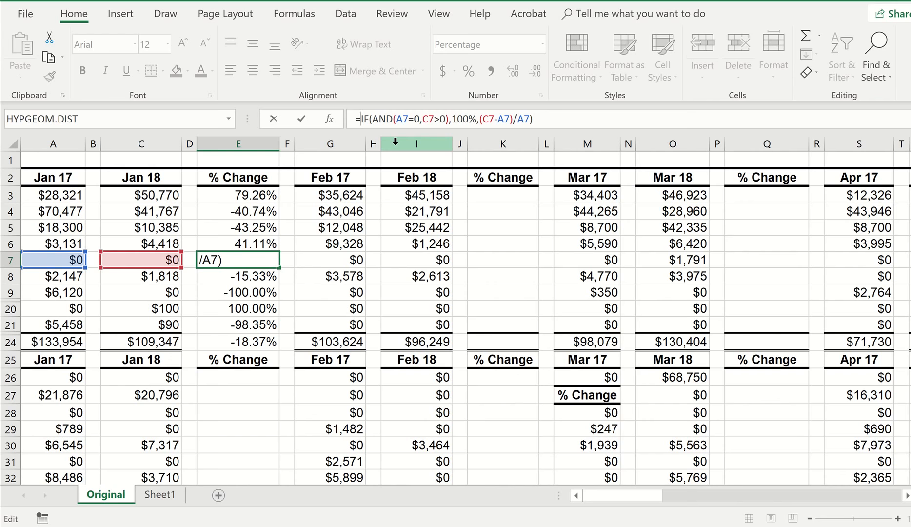
text(iF)
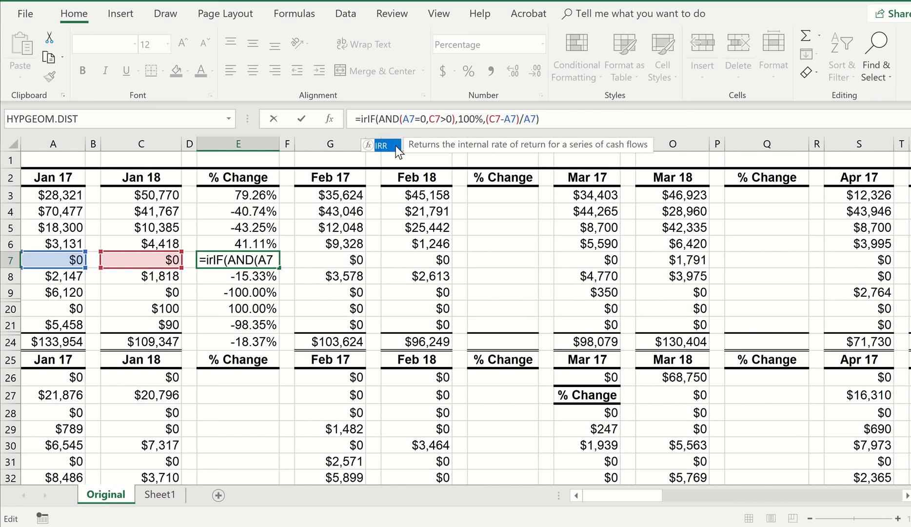
text(ERROR)
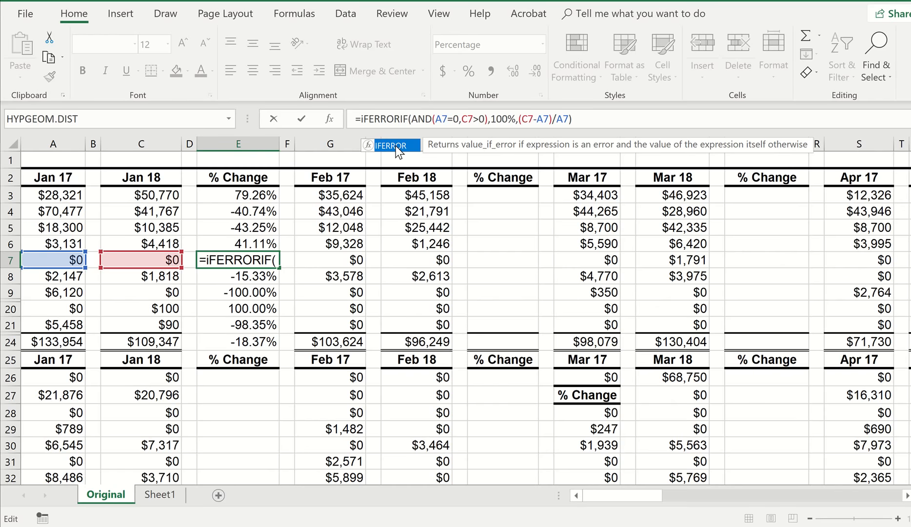
double_click(396, 145)
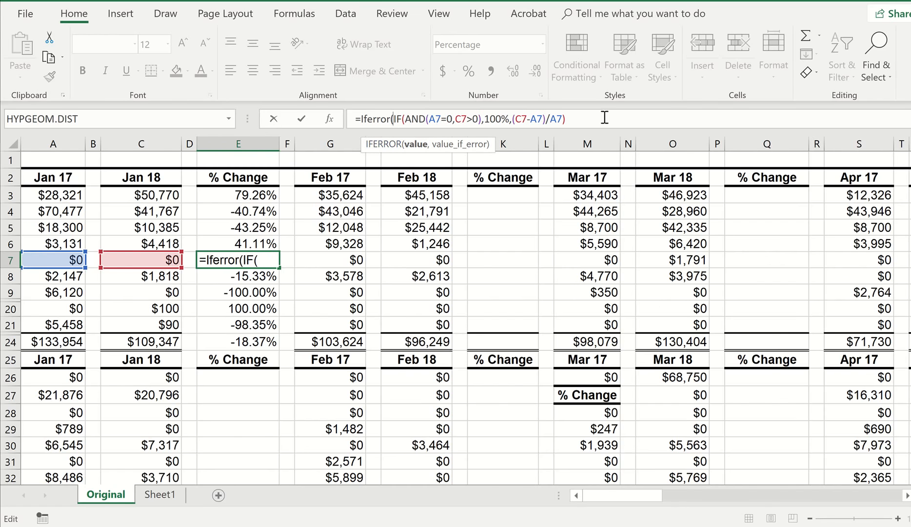
Step: Complete E7's IFERROR formula with 0 as the value if error and commit it
click(568, 119)
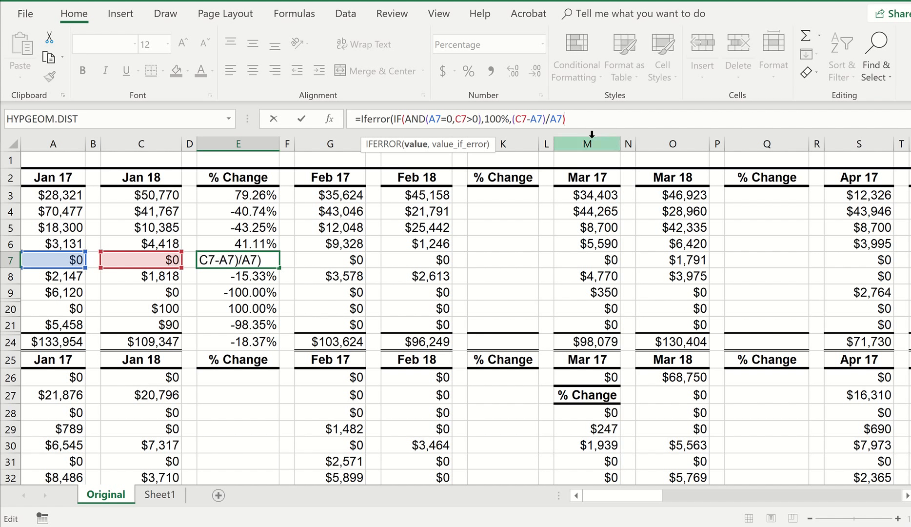
text())
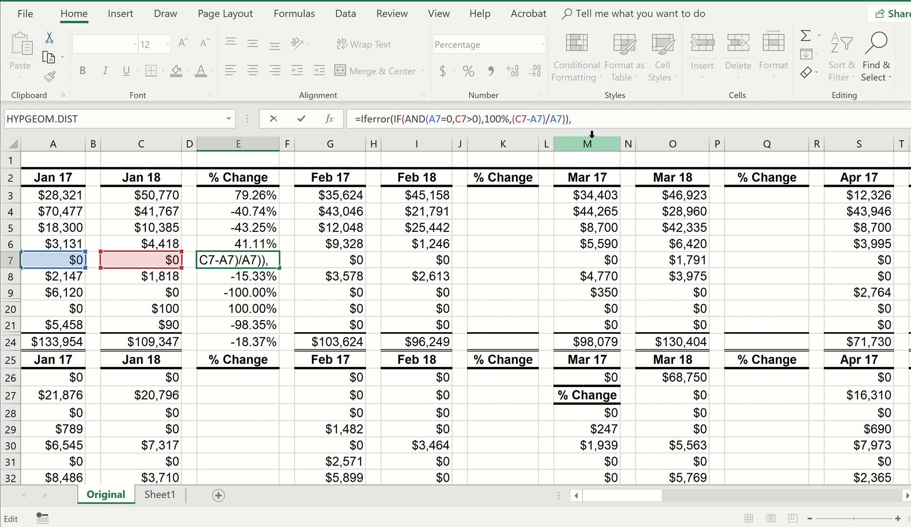
text(,))
key(BackSpace)
text(0)
key(BackSpace)
key(BackSpace)
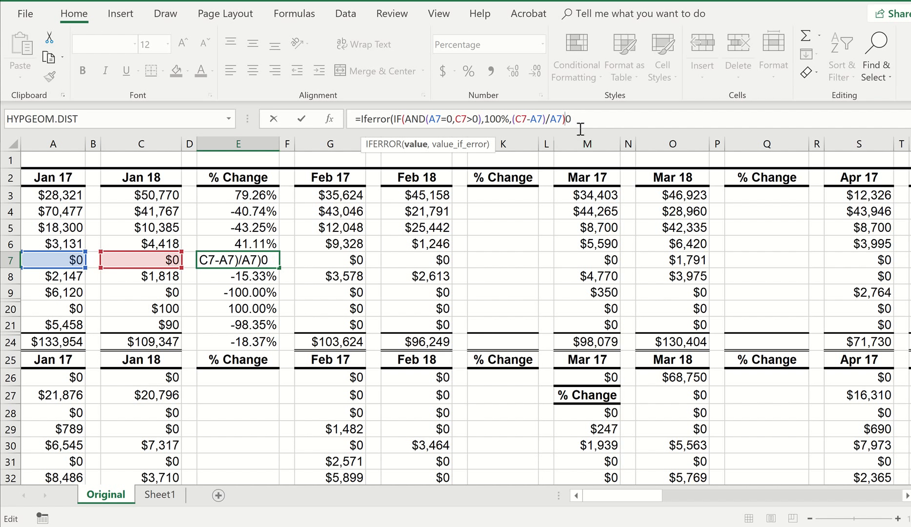
text(,)
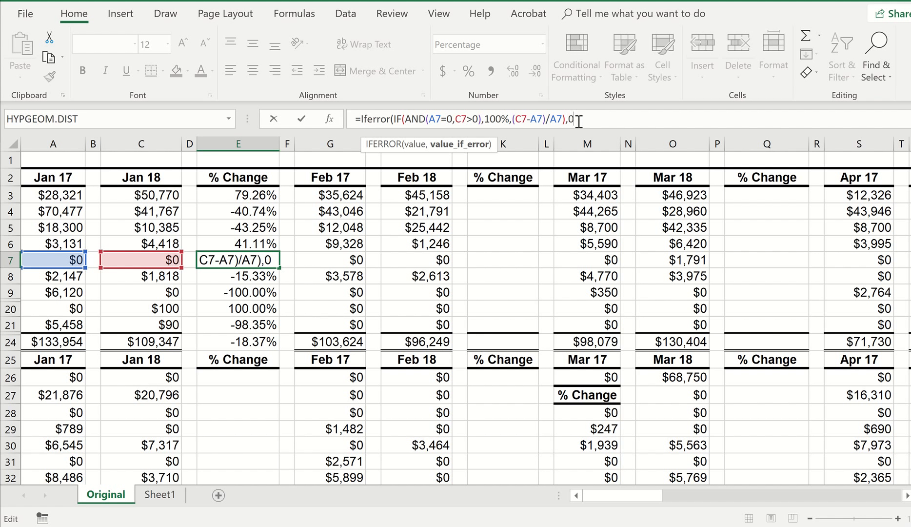
text())
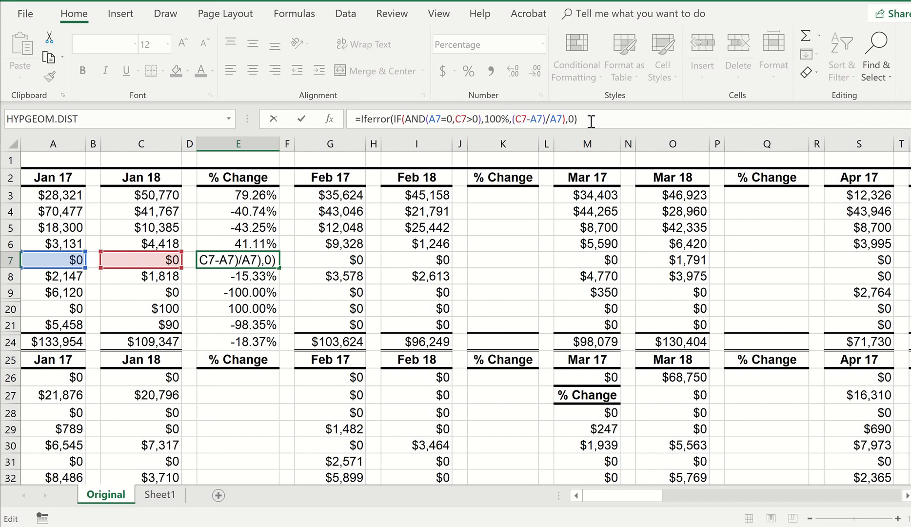
key(Return)
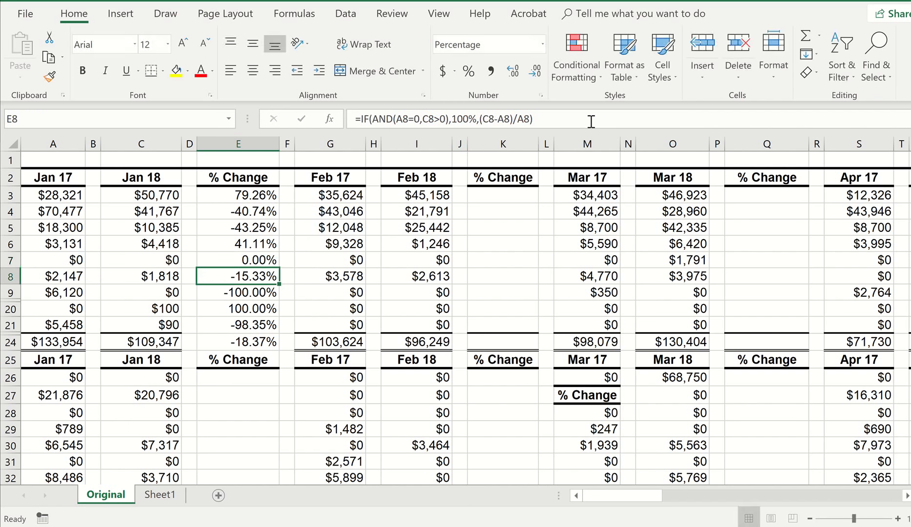
Step: Fill E7's IFERROR formula up to E3 and down through E24, and check the formulas in E6, E3 and E7
click(247, 260)
double_click(247, 260)
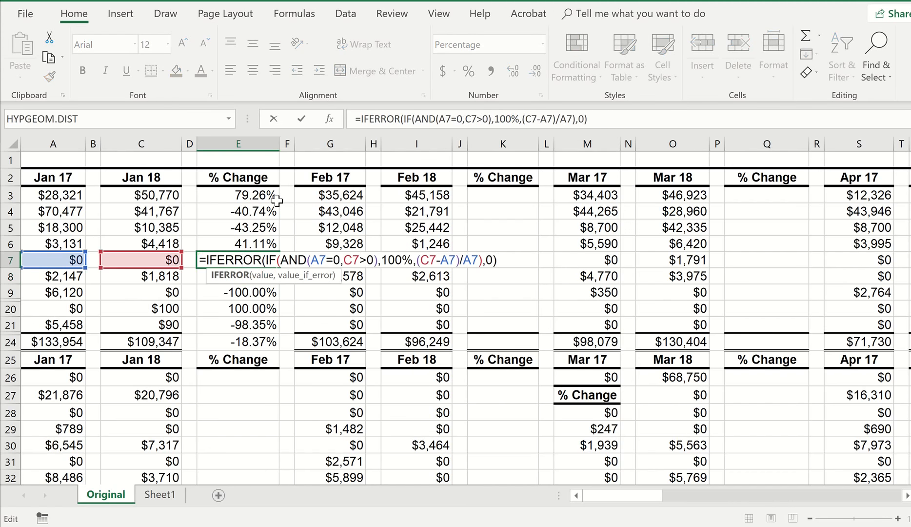
key(Escape)
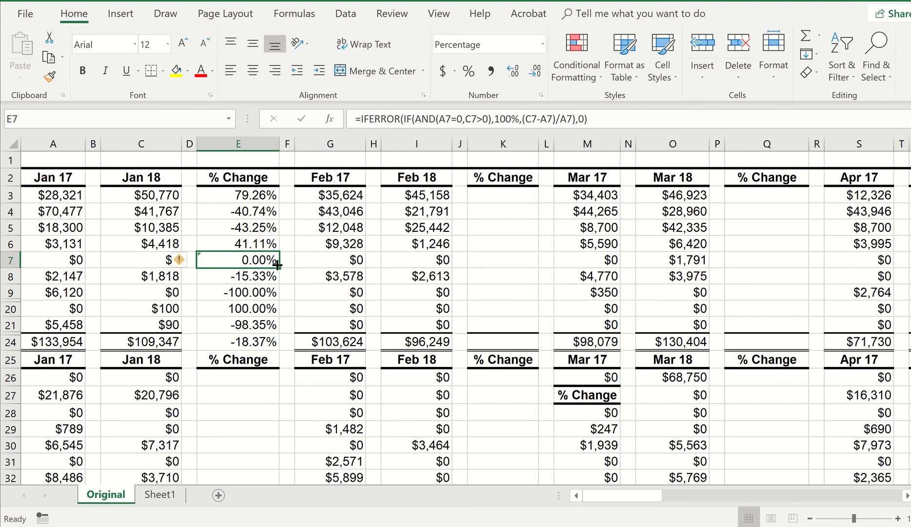
drag(279, 268, 278, 194)
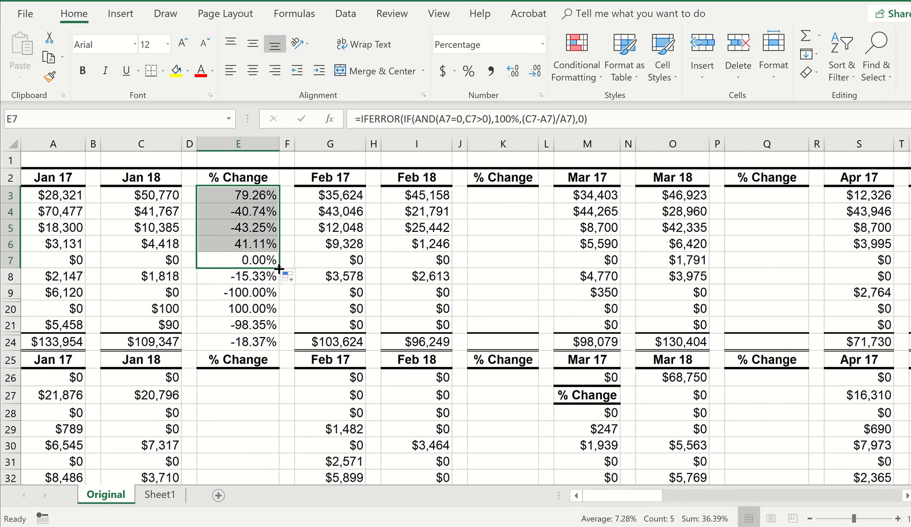
drag(279, 268, 277, 349)
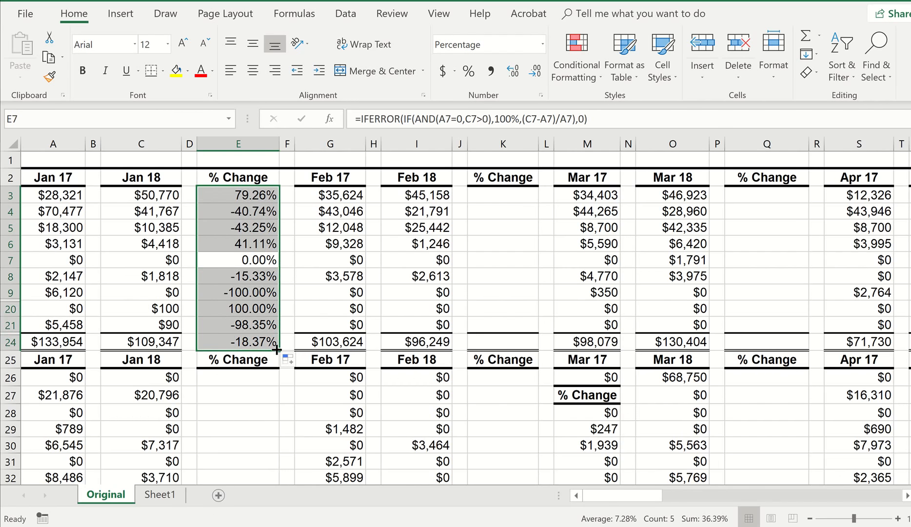
click(244, 248)
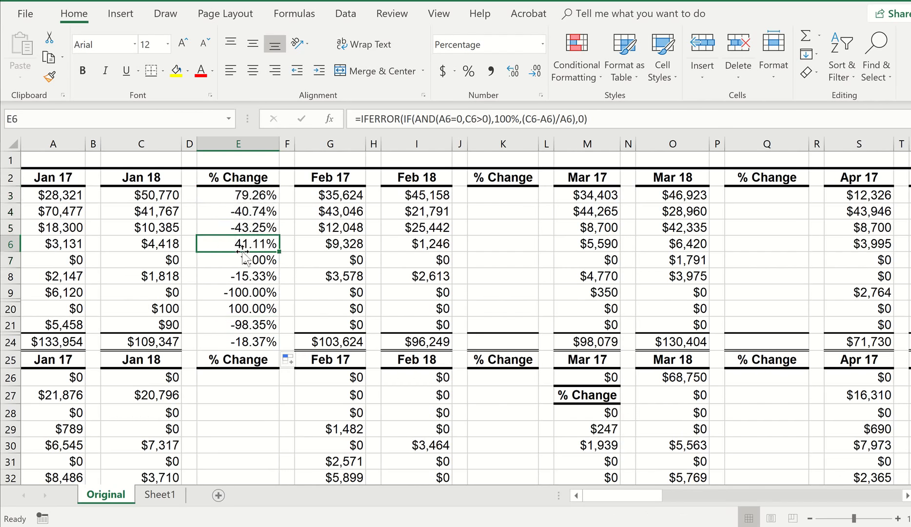
click(238, 193)
click(241, 258)
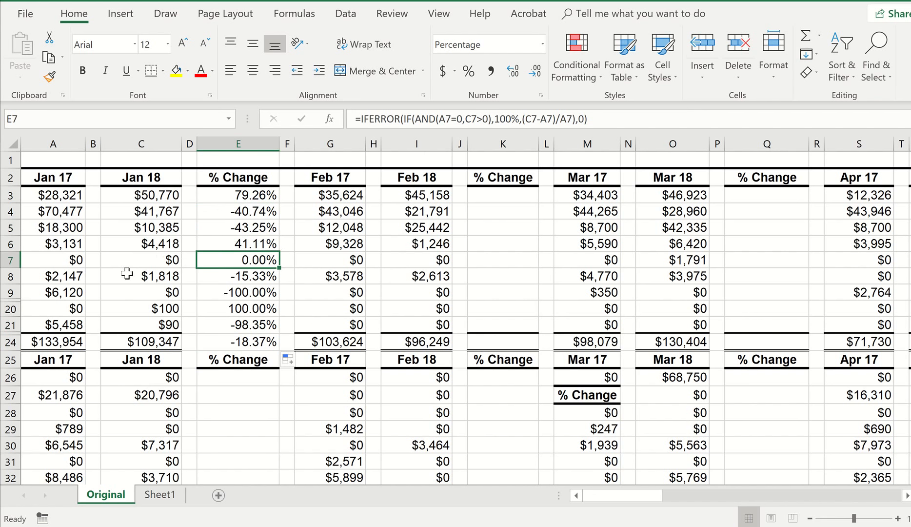
Step: Set the Jan 18 value in C20 to 0 and inspect the IFERROR formula in E20 without changing it
click(140, 310)
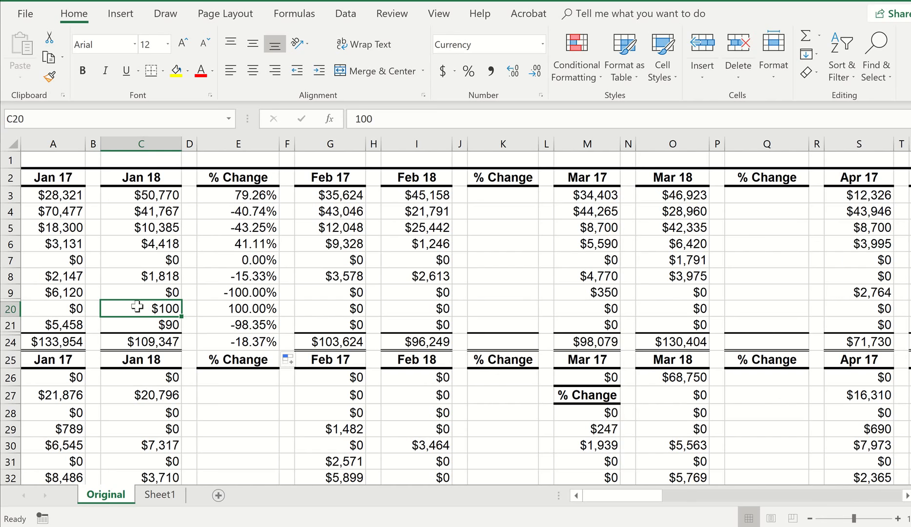
text(0)
key(Return)
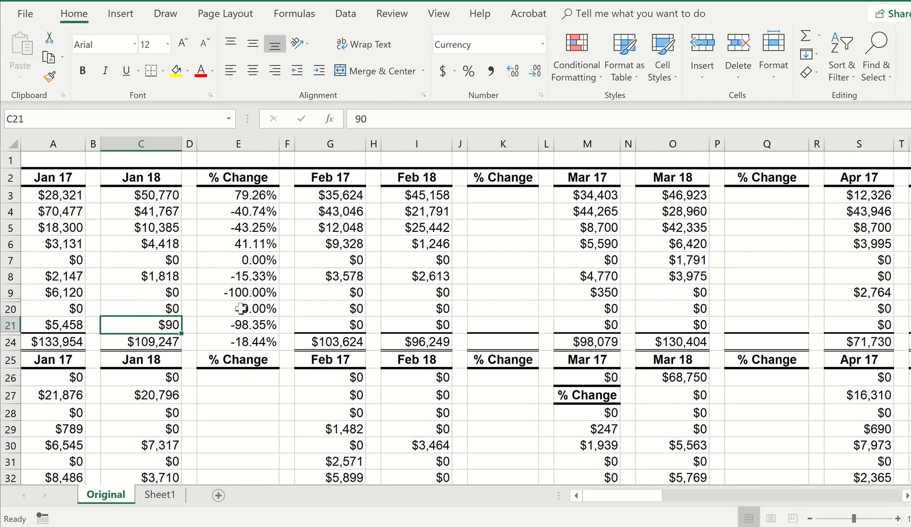
click(256, 309)
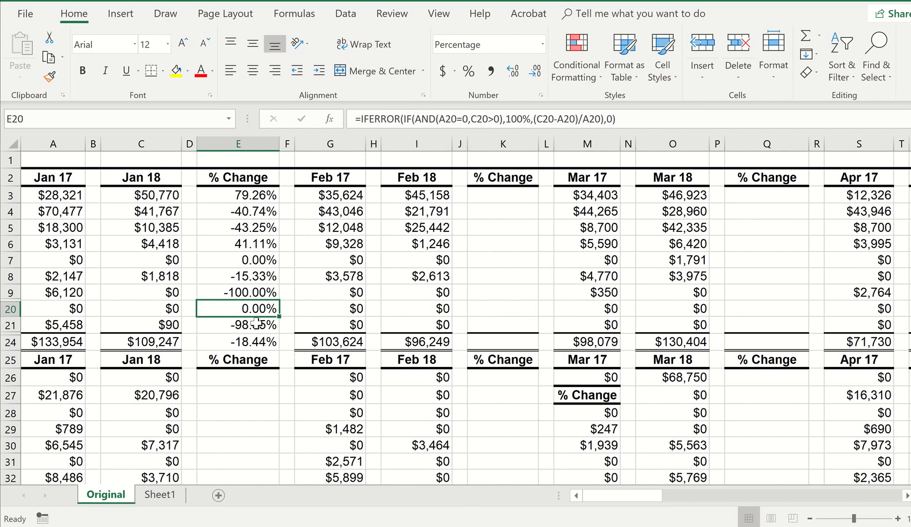
click(611, 119)
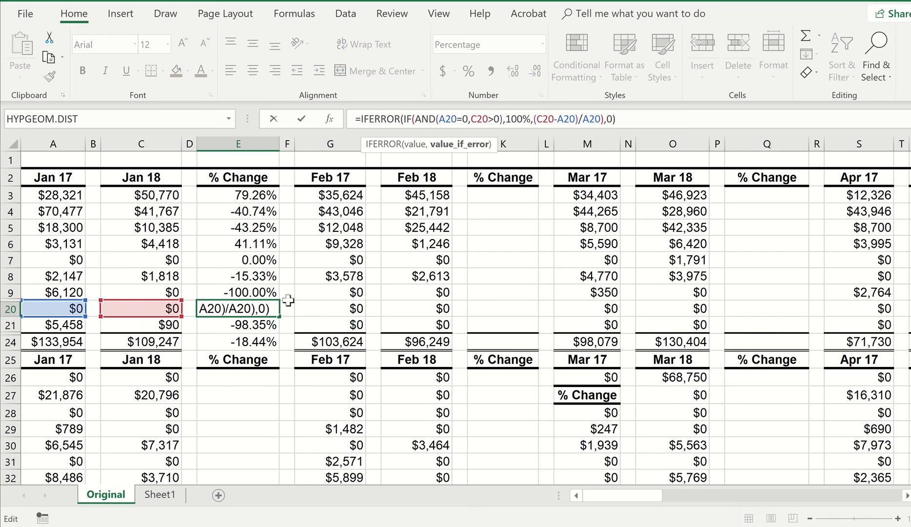
key(Escape)
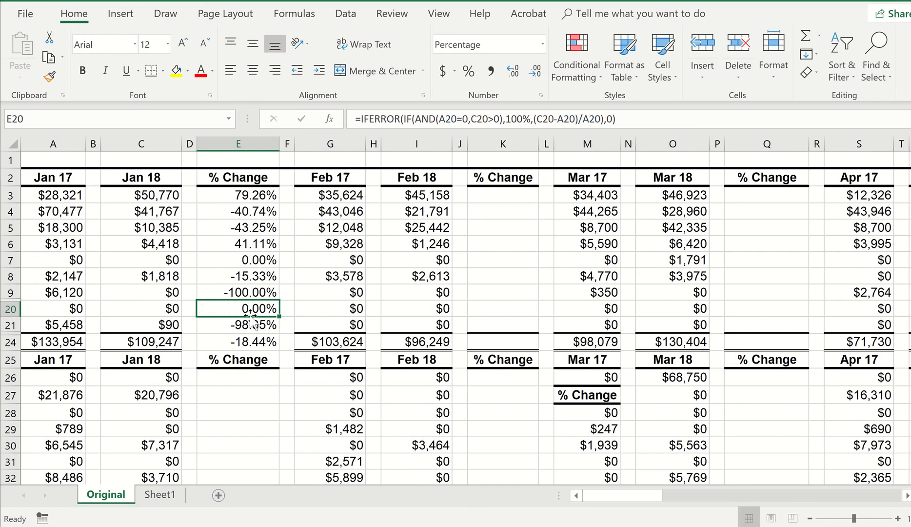